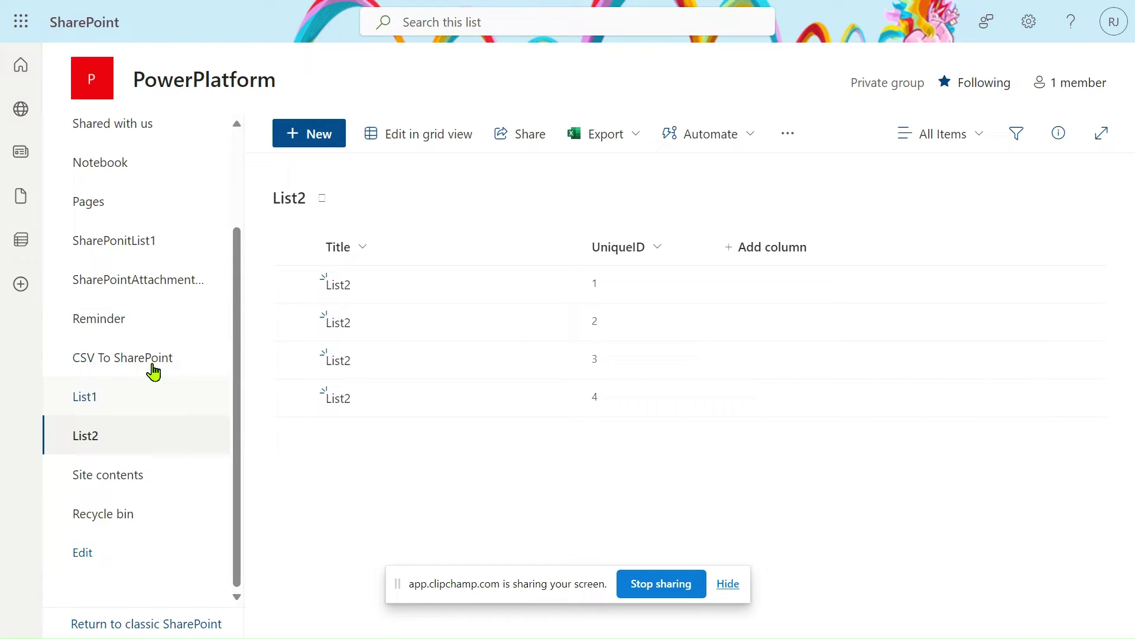
Step: Compare SharePoint List1 with List2 in their browser tabs, ending back on List2
{"action": "mouse_move", "coordinate": [283, 8]}
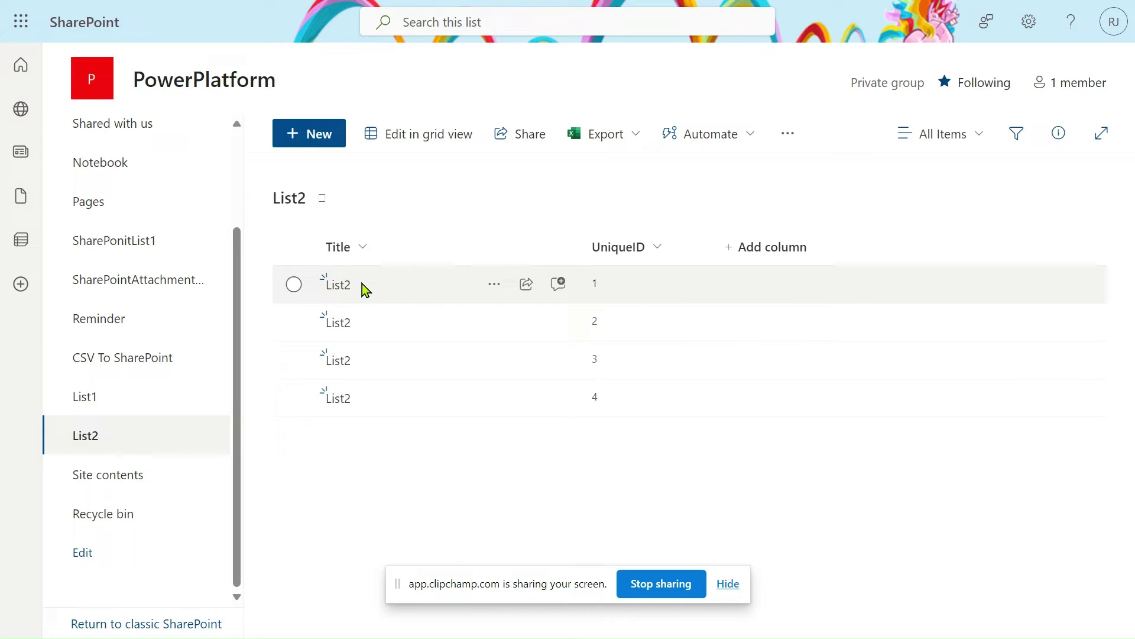
{"action": "left_click", "coordinate": [728, 584]}
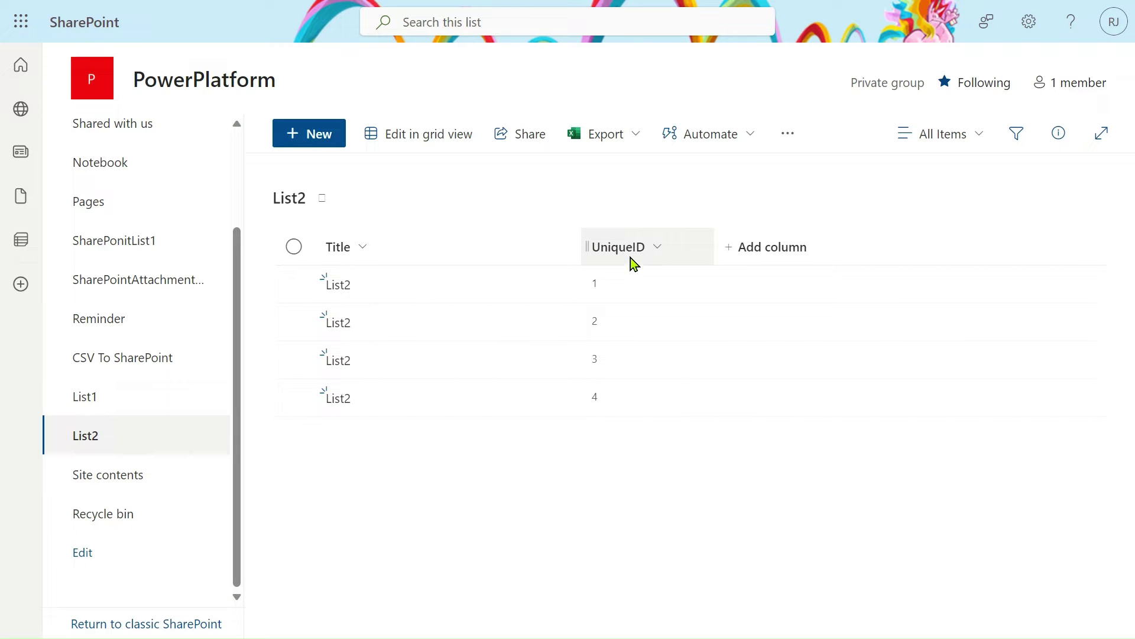
{"action": "mouse_move", "coordinate": [555, 5]}
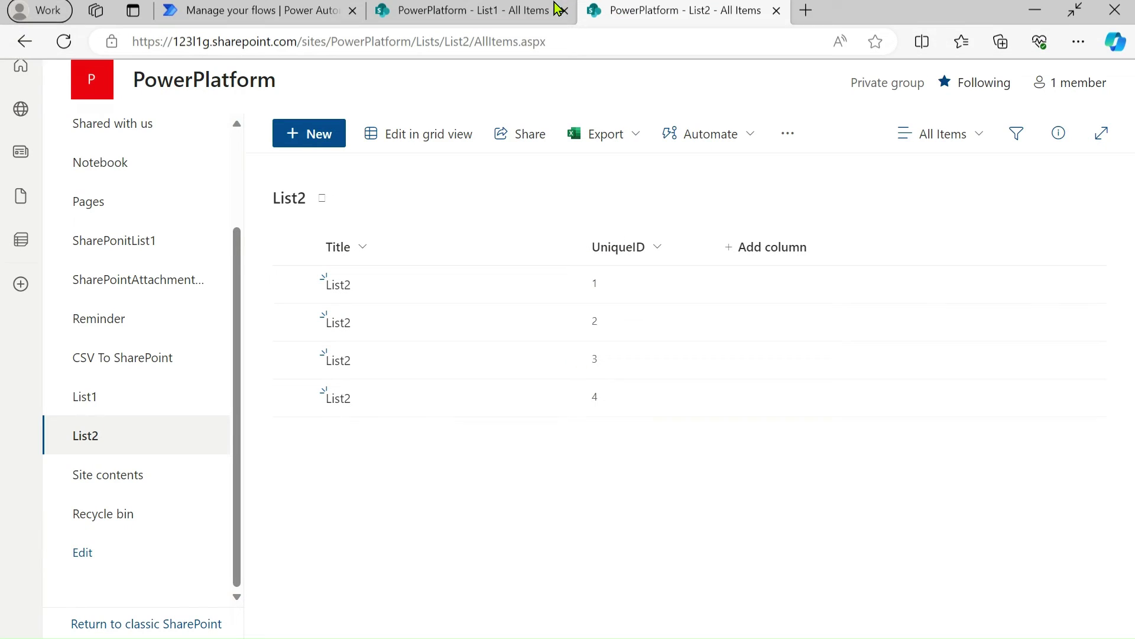
{"action": "left_click", "coordinate": [522, 16]}
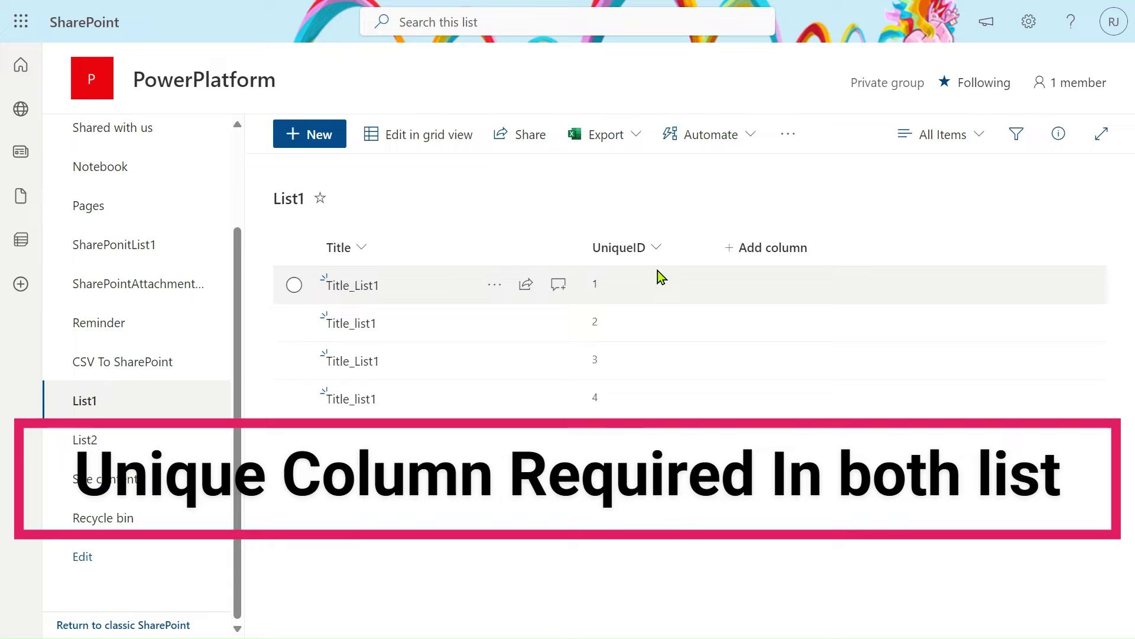
{"action": "mouse_move", "coordinate": [638, 8]}
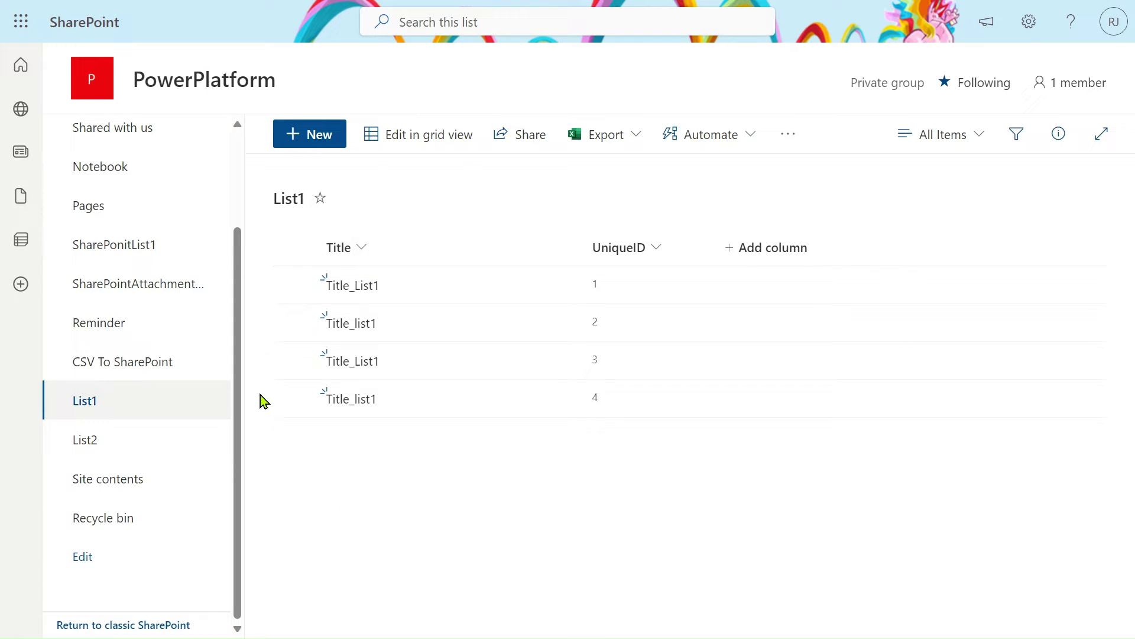
{"action": "left_click", "coordinate": [656, 10]}
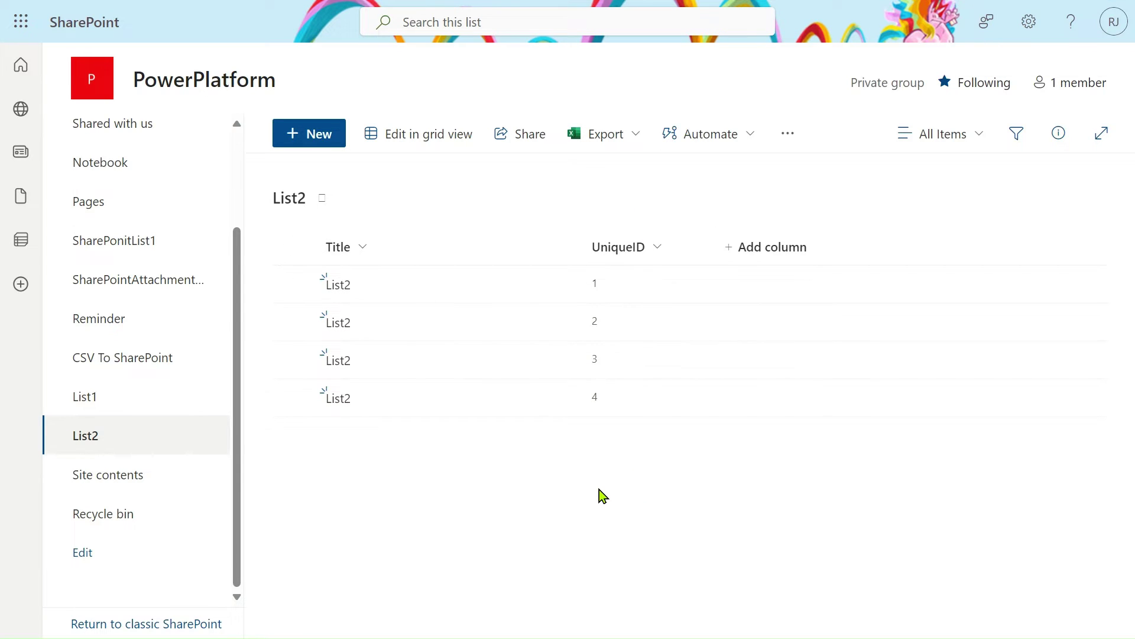
Step: Manually run the Add Two Different SharePoint List Columns flow
{"action": "left_click", "coordinate": [253, 14]}
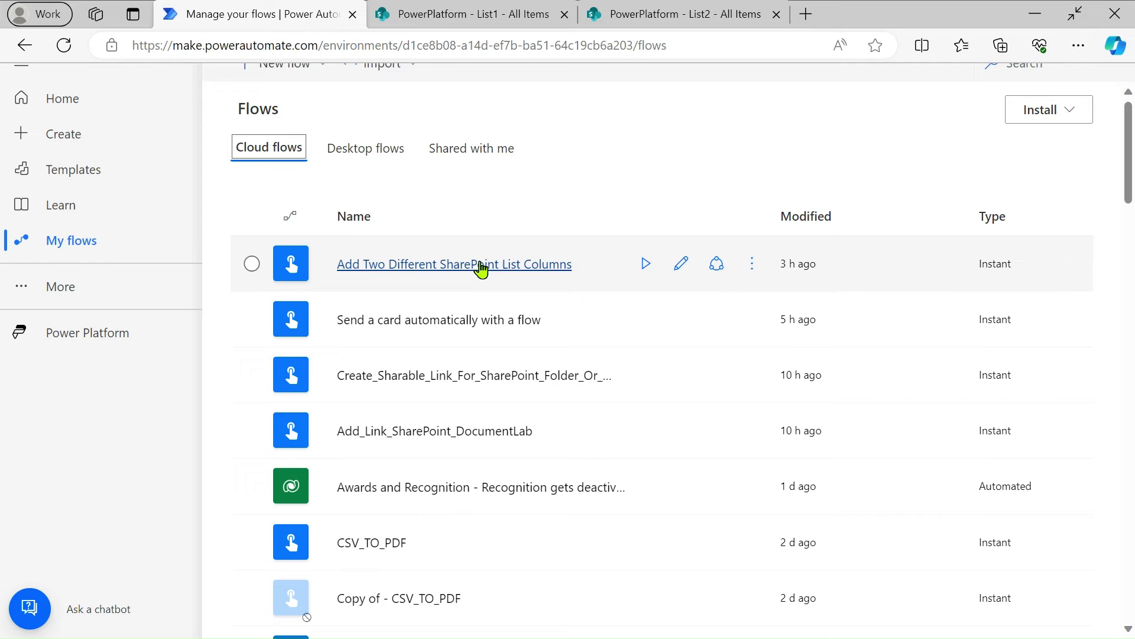
{"action": "left_click", "coordinate": [751, 268]}
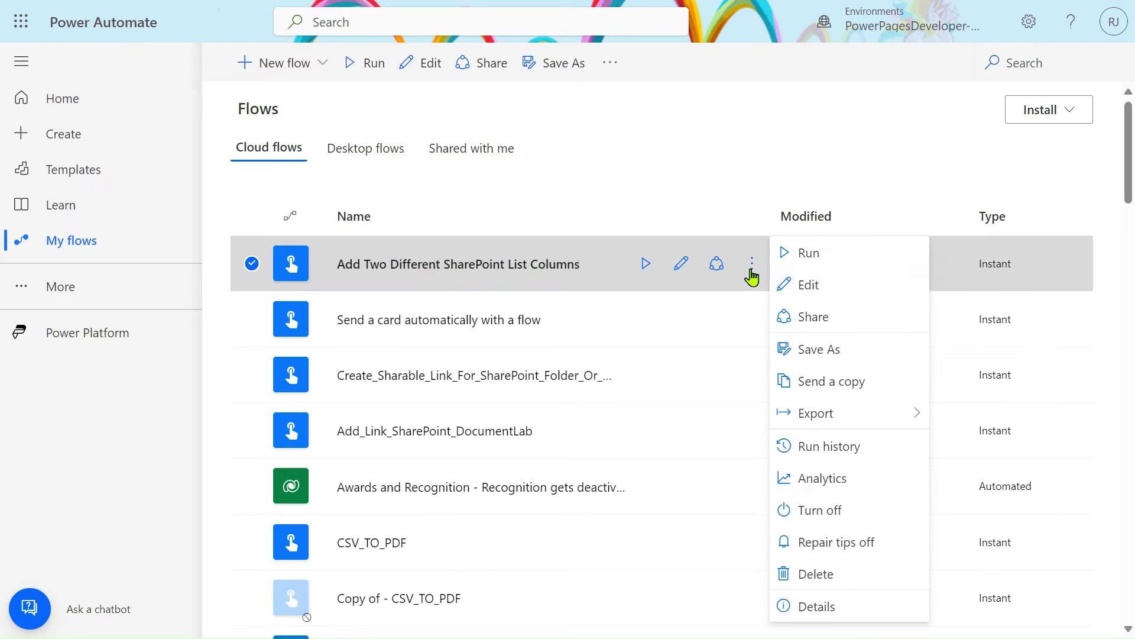
{"action": "left_click", "coordinate": [645, 274]}
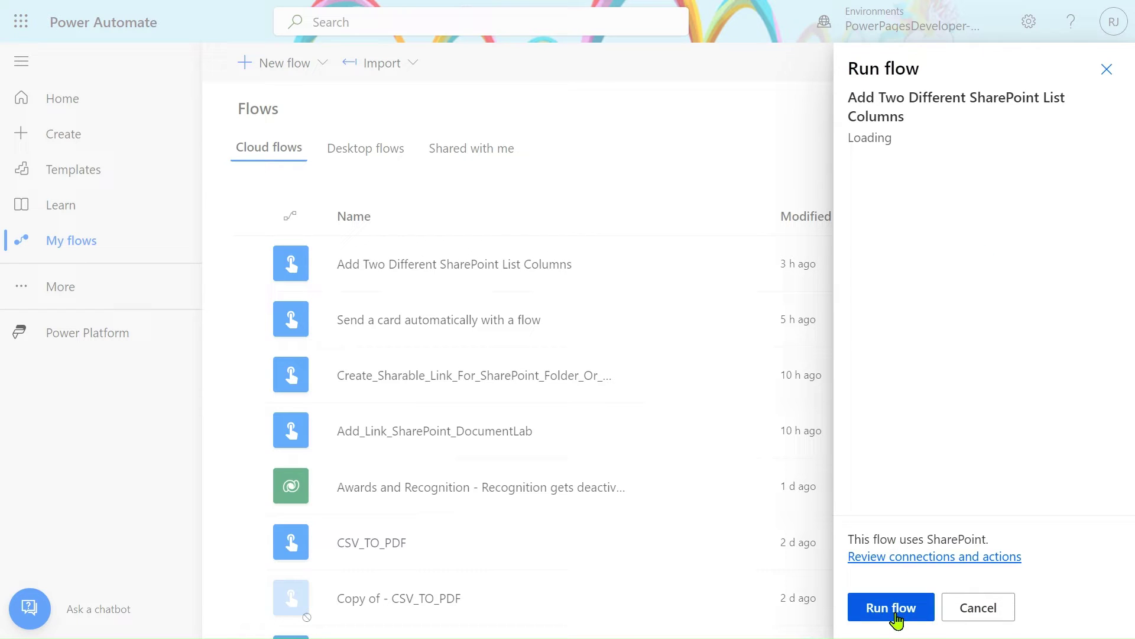
{"action": "left_click", "coordinate": [894, 613]}
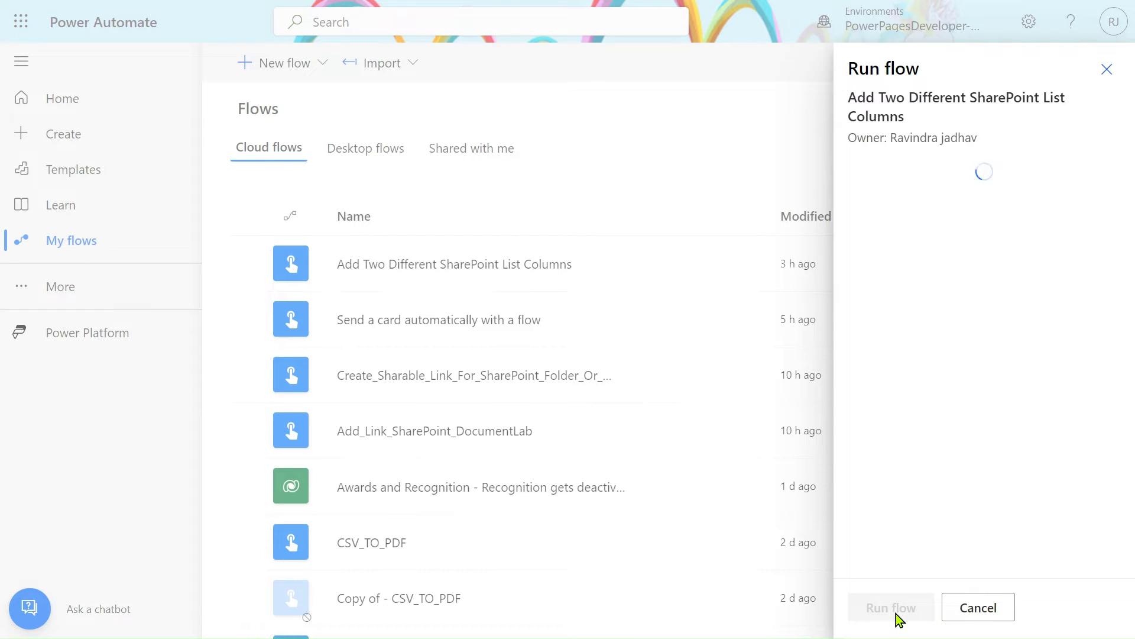
{"action": "left_click", "coordinate": [898, 617]}
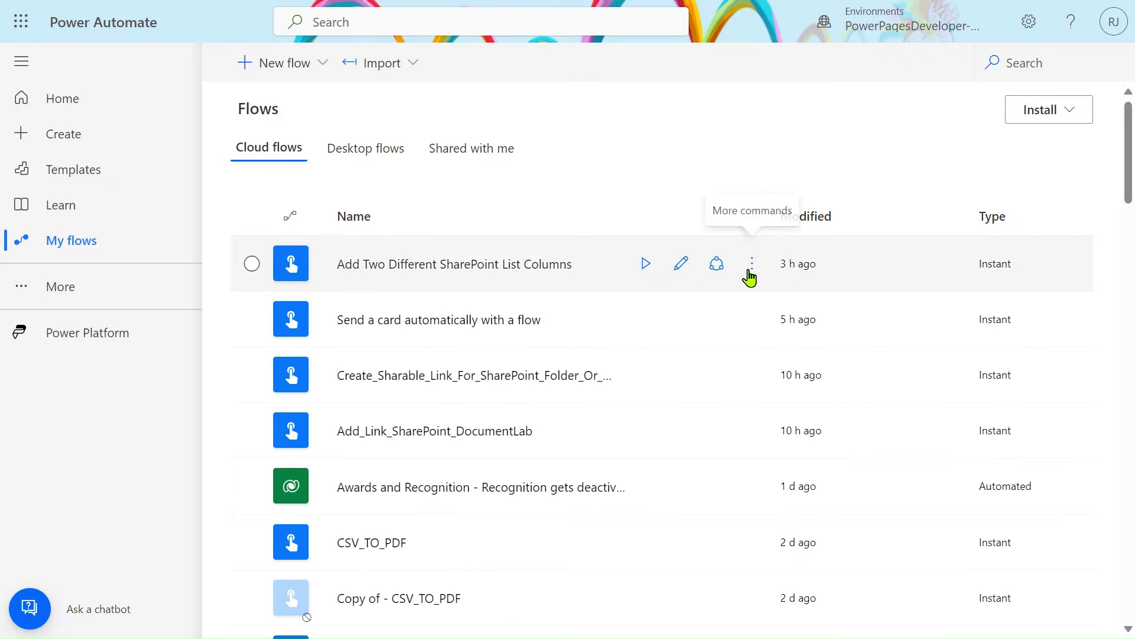
Step: Open the flow's details and its newest run, with the side navigation collapsed
{"action": "left_click", "coordinate": [749, 272]}
{"action": "left_click", "coordinate": [804, 605]}
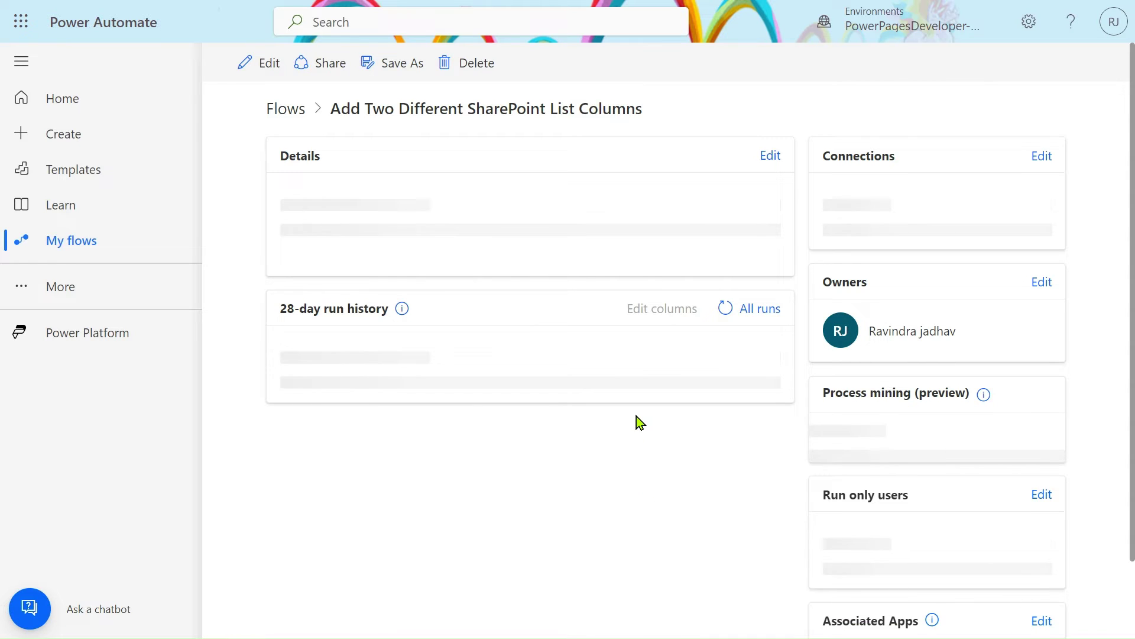
{"action": "scroll", "coordinate": [637, 420], "scroll_direction": "down", "scroll_amount": 3}
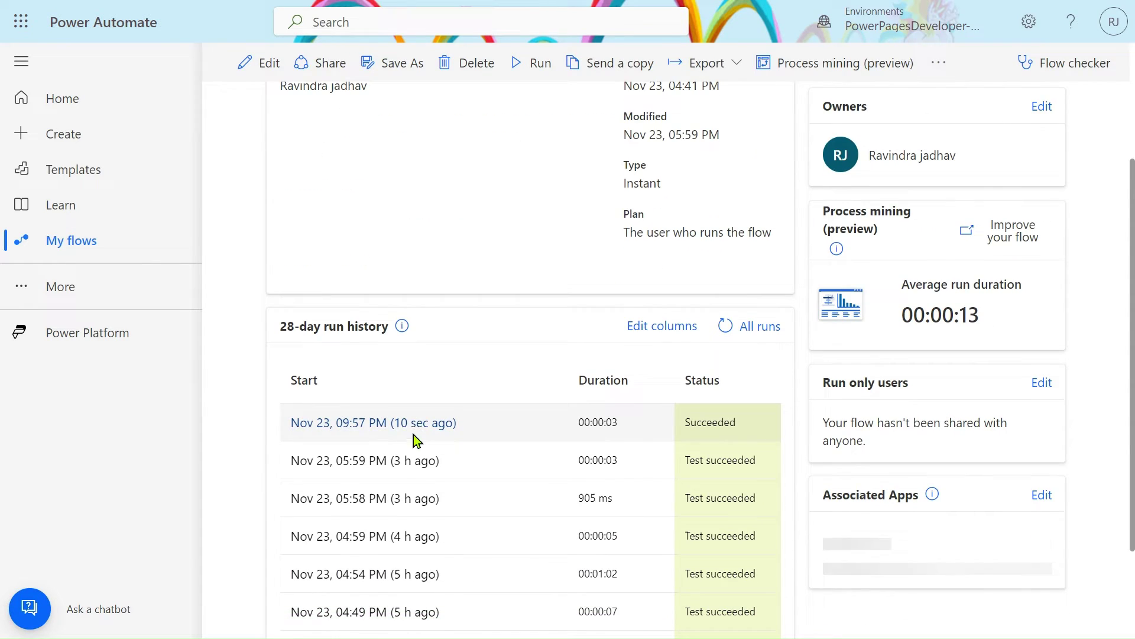
{"action": "left_click", "coordinate": [416, 423]}
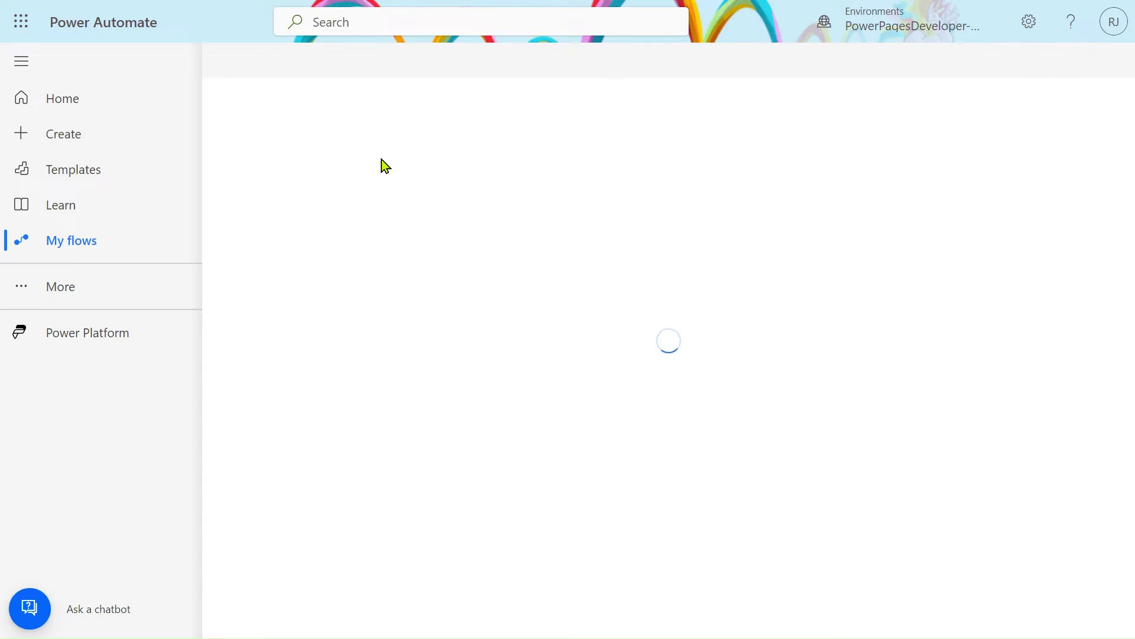
{"action": "left_click", "coordinate": [23, 63]}
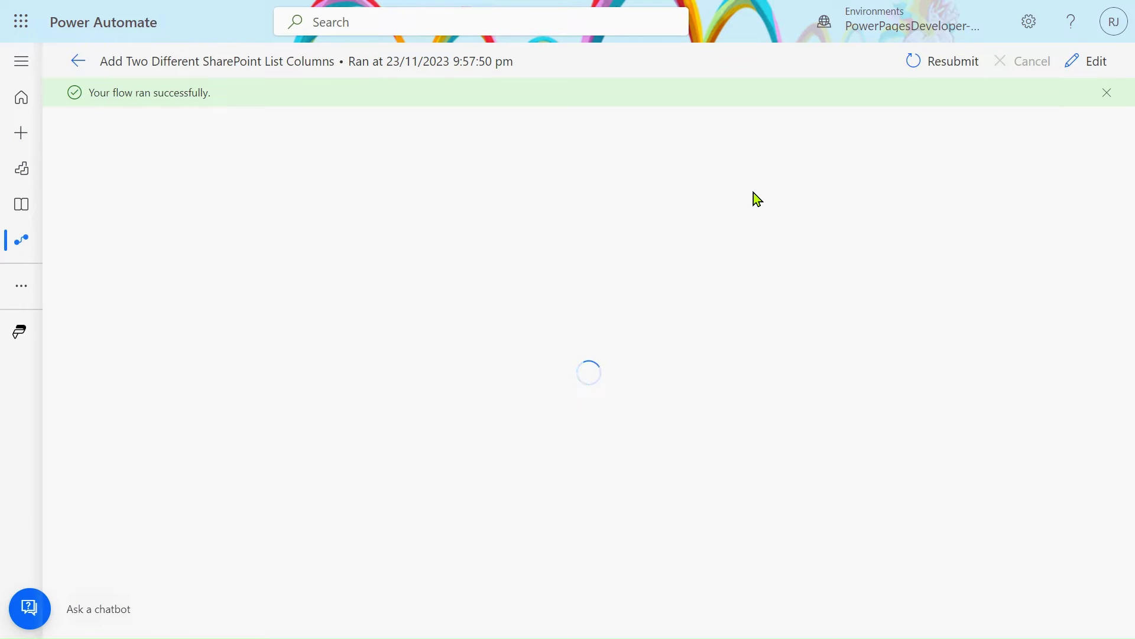
Step: Dismiss the success banner and expand Compose 3 to view its inputs and outputs
{"action": "left_click", "coordinate": [1107, 93]}
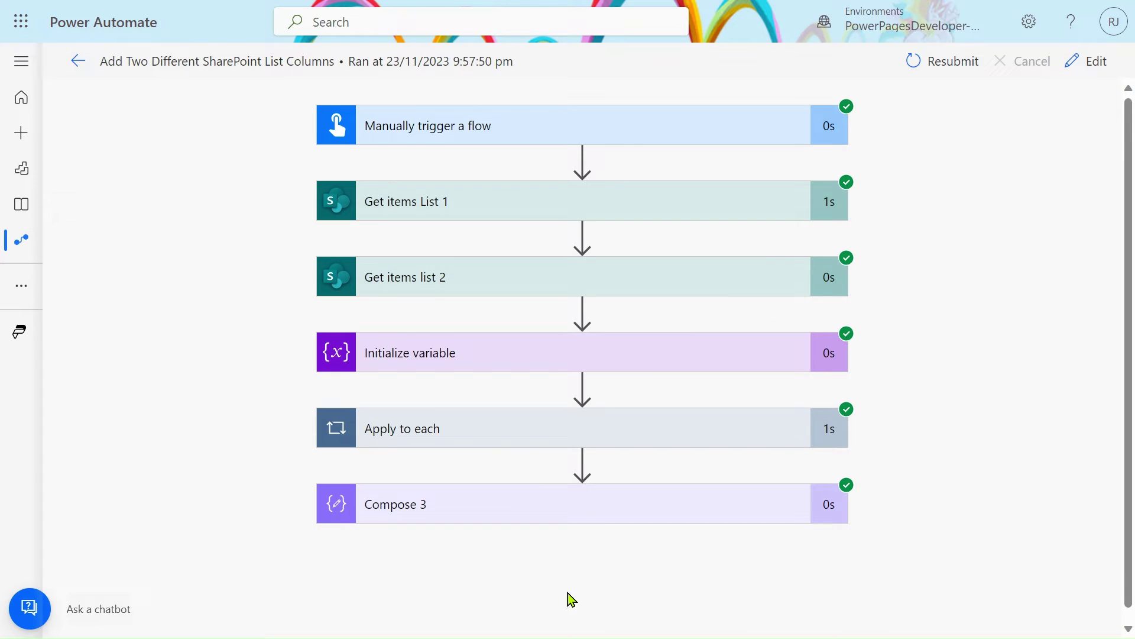
{"action": "left_click", "coordinate": [567, 514]}
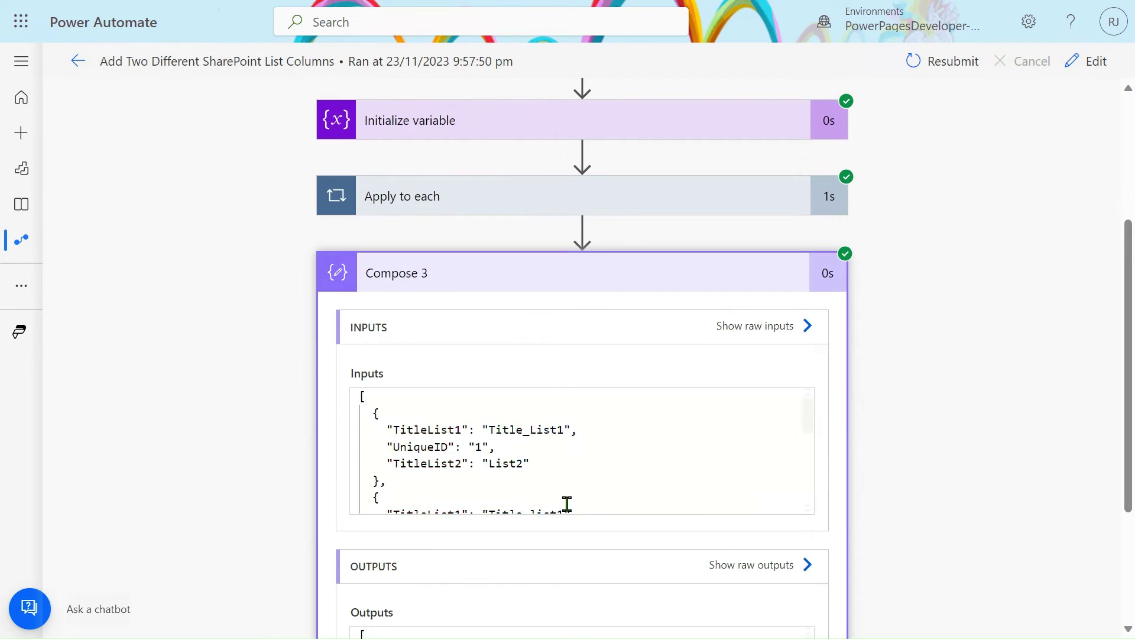
{"action": "scroll", "coordinate": [567, 503], "scroll_direction": "down", "scroll_amount": 3}
{"action": "scroll", "coordinate": [987, 437], "scroll_direction": "down", "scroll_amount": 3}
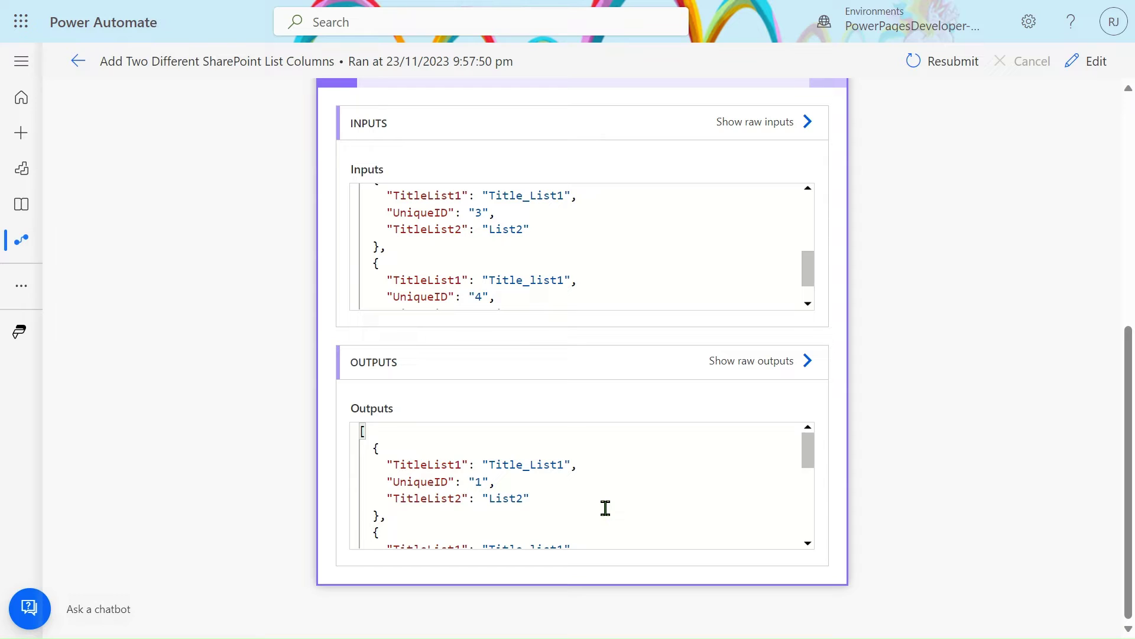
{"action": "scroll", "coordinate": [605, 507], "scroll_direction": "down", "scroll_amount": 1}
{"action": "scroll", "coordinate": [605, 508], "scroll_direction": "down", "scroll_amount": 3}
{"action": "scroll", "coordinate": [605, 508], "scroll_direction": "up", "scroll_amount": 5}
{"action": "scroll", "coordinate": [605, 508], "scroll_direction": "down", "scroll_amount": 4}
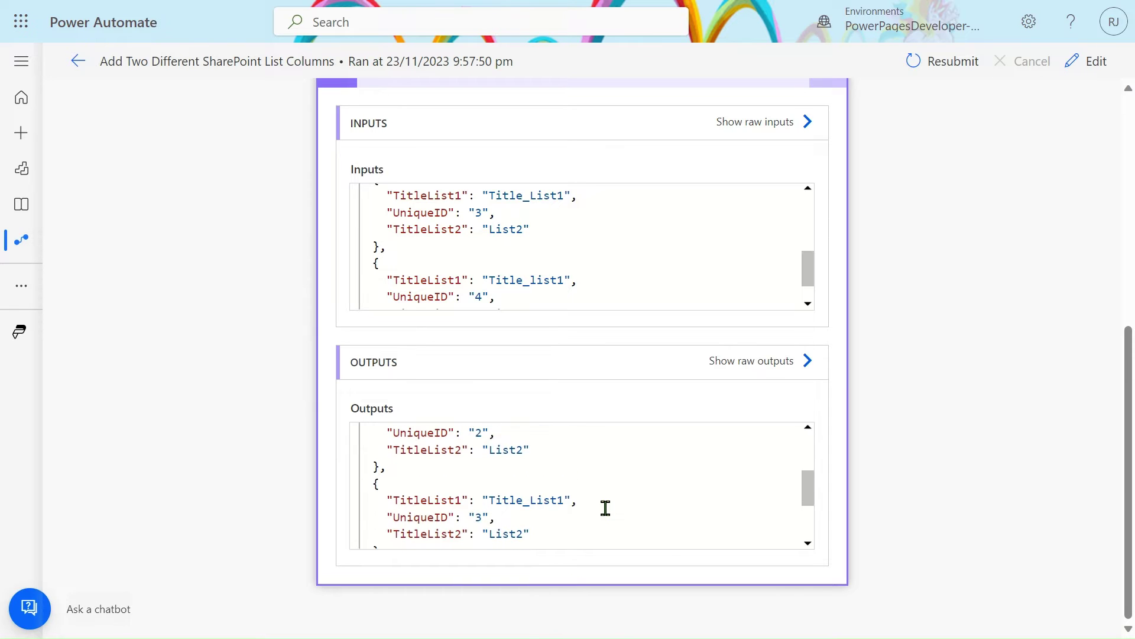
{"action": "scroll", "coordinate": [605, 508], "scroll_direction": "up", "scroll_amount": 4}
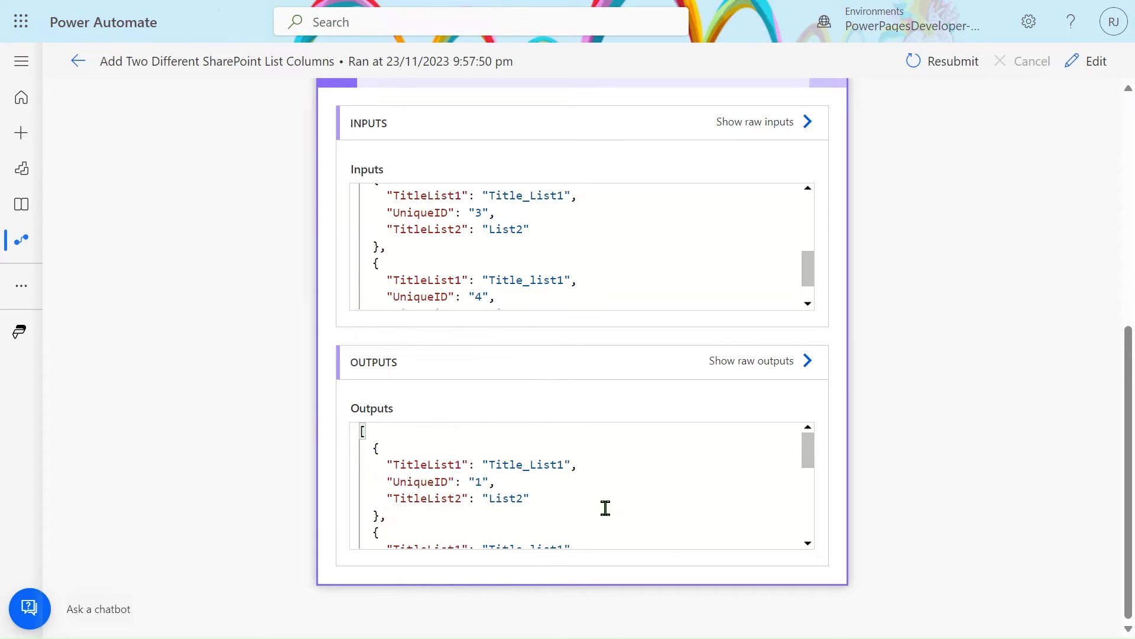
Step: Highlight the TitleList1, UniqueID and TitleList2 keys in Compose 3's output
{"action": "left_click", "coordinate": [430, 464]}
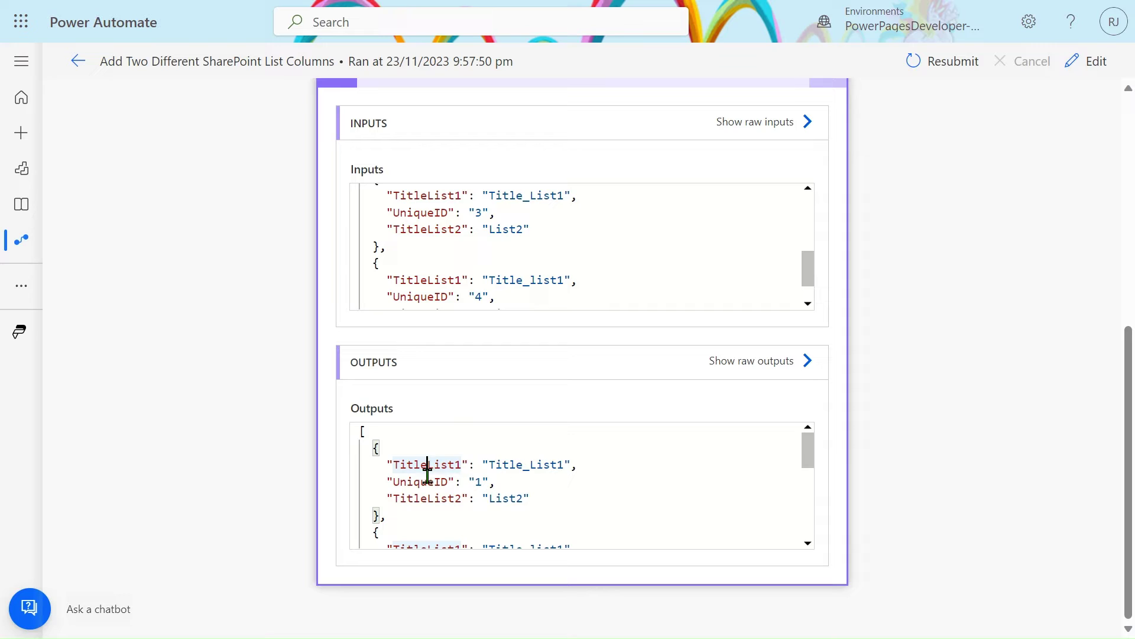
{"action": "double_click", "coordinate": [428, 464]}
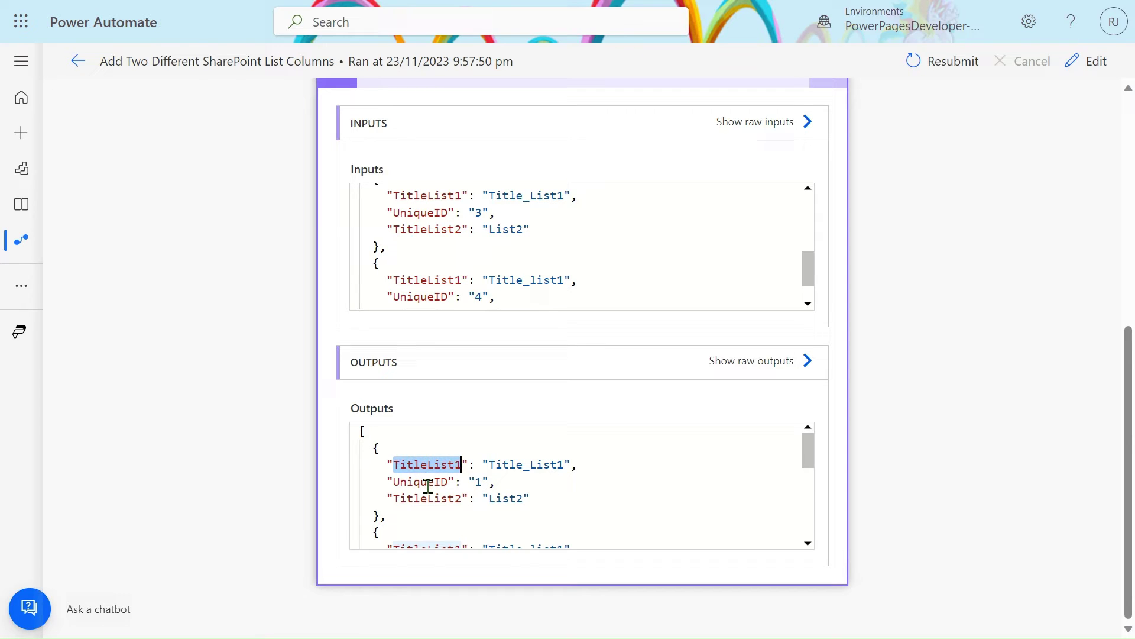
{"action": "double_click", "coordinate": [427, 482]}
{"action": "double_click", "coordinate": [430, 499]}
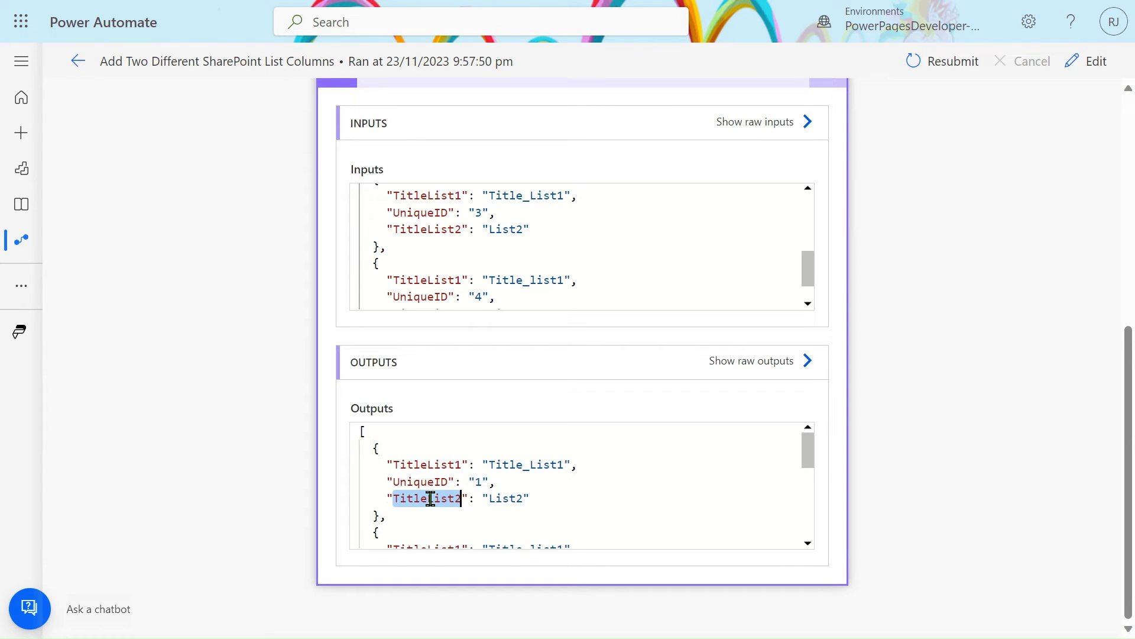
{"action": "scroll", "coordinate": [430, 498], "scroll_direction": "down", "scroll_amount": 5}
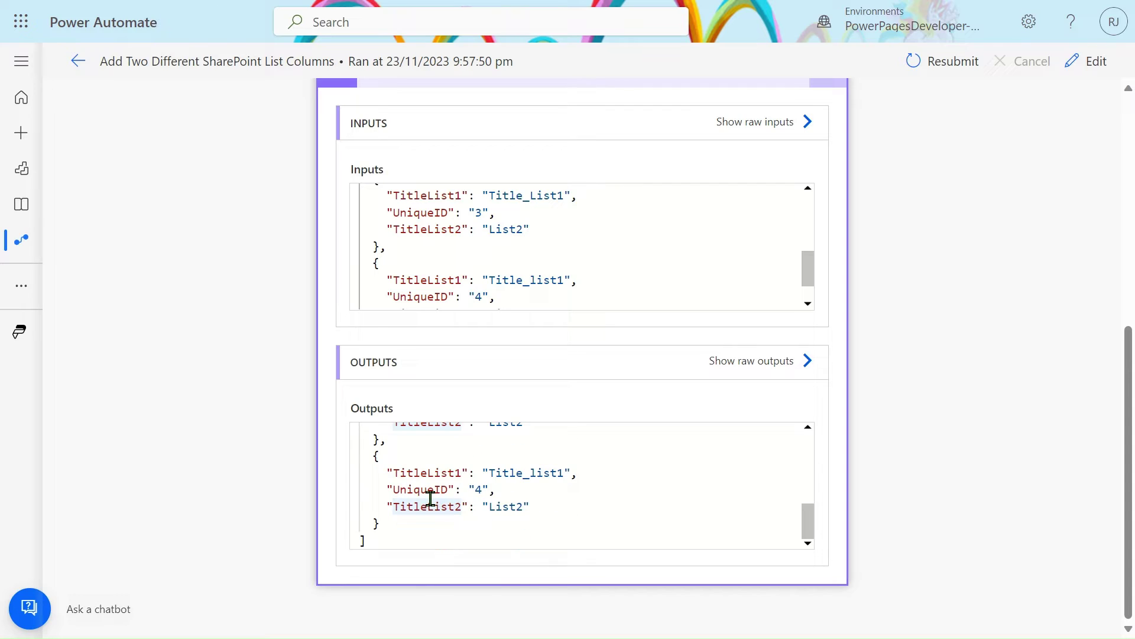
{"action": "scroll", "coordinate": [430, 499], "scroll_direction": "up", "scroll_amount": 5}
{"action": "scroll", "coordinate": [464, 530], "scroll_direction": "down", "scroll_amount": 3}
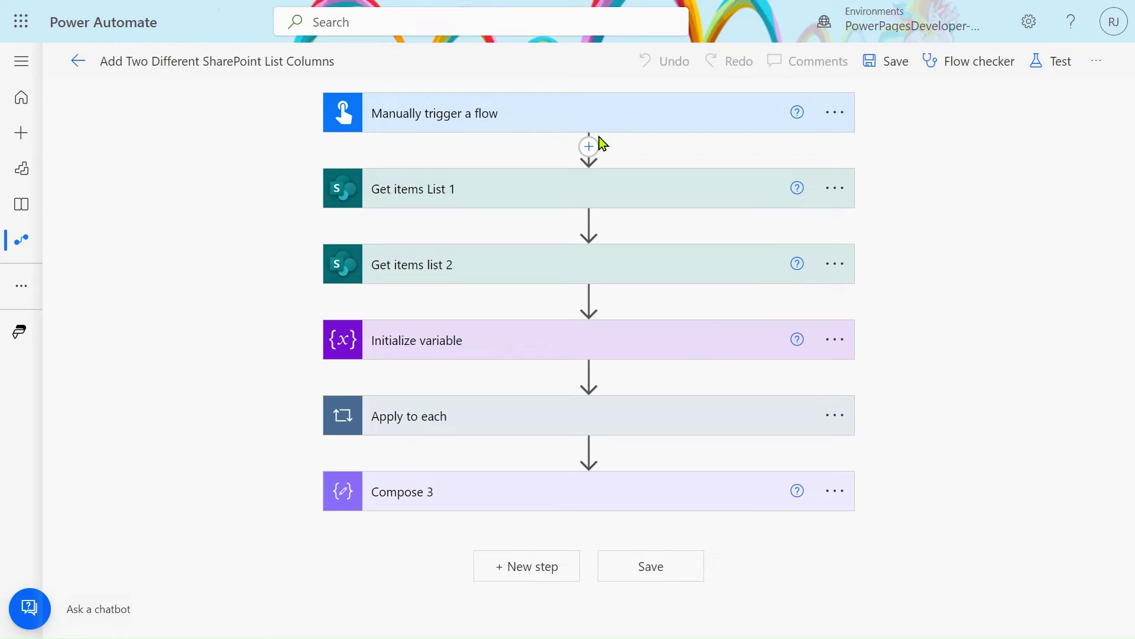
Step: Expand the trigger, Get items List 1 and Get items list 2 to review their PowerPlatform site and lists
{"action": "left_click", "coordinate": [532, 126]}
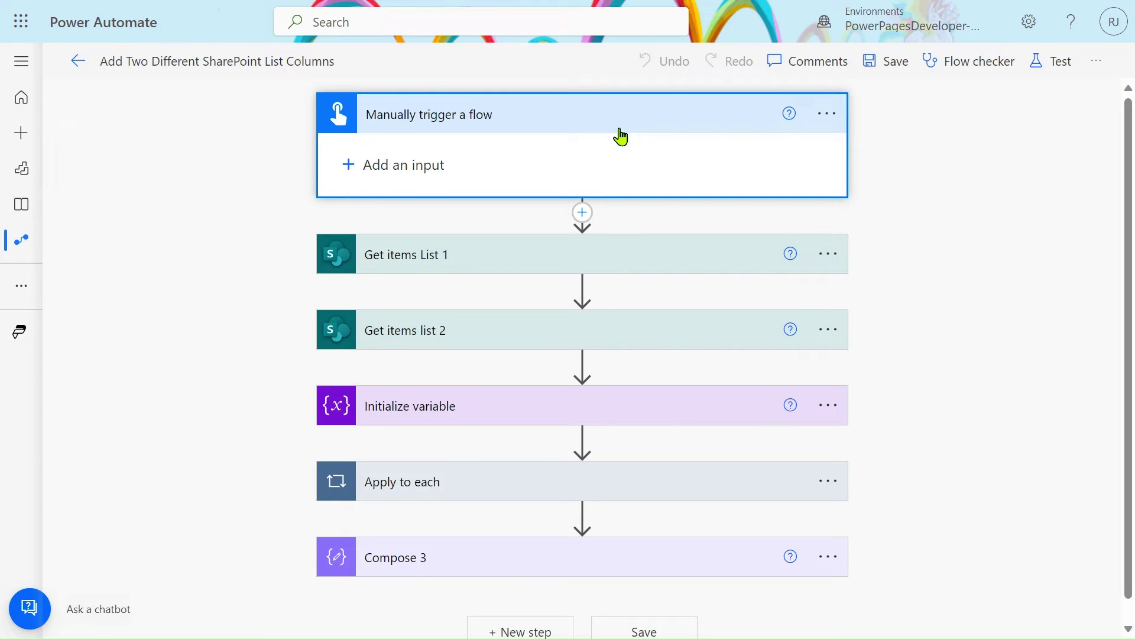
{"action": "left_click", "coordinate": [539, 269]}
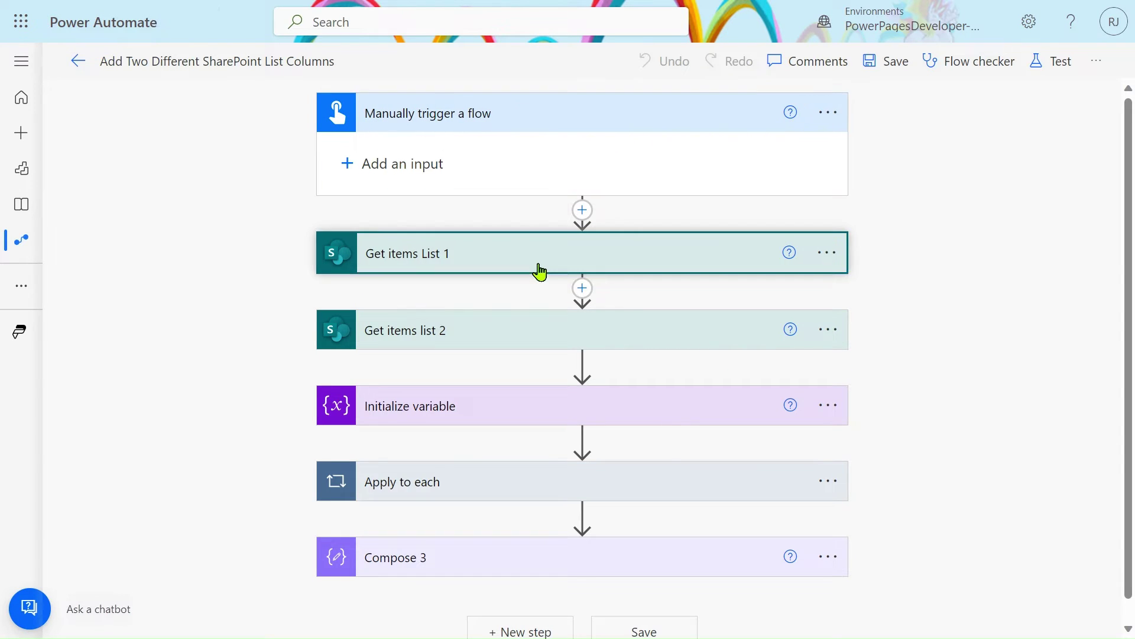
{"action": "scroll", "coordinate": [488, 262], "scroll_direction": "down", "scroll_amount": 1}
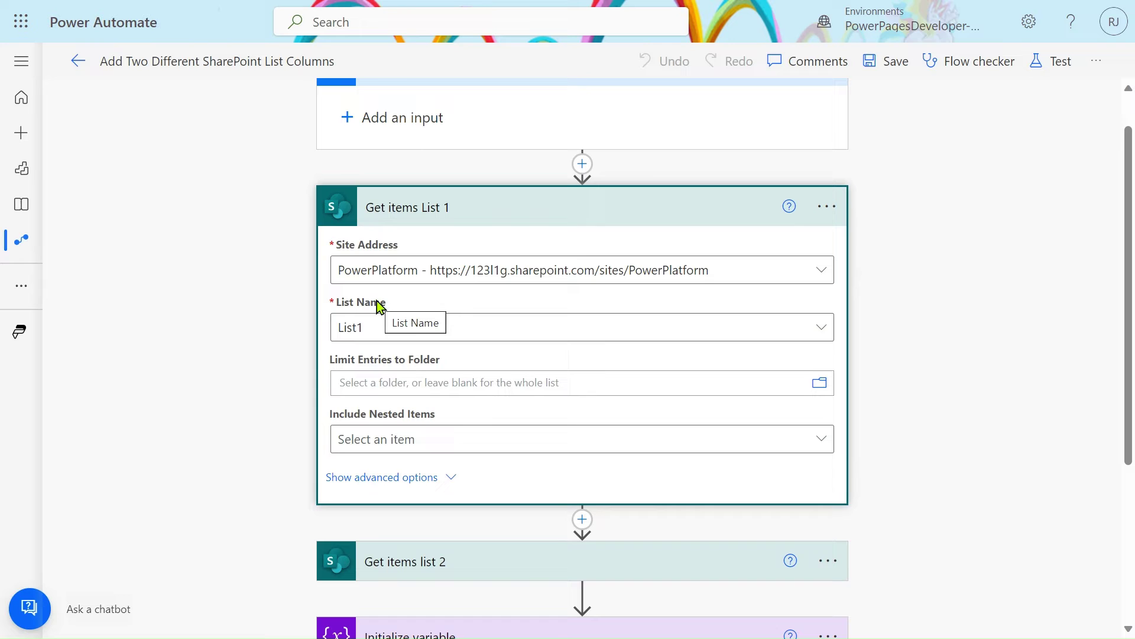
{"action": "scroll", "coordinate": [377, 302], "scroll_direction": "down", "scroll_amount": 3}
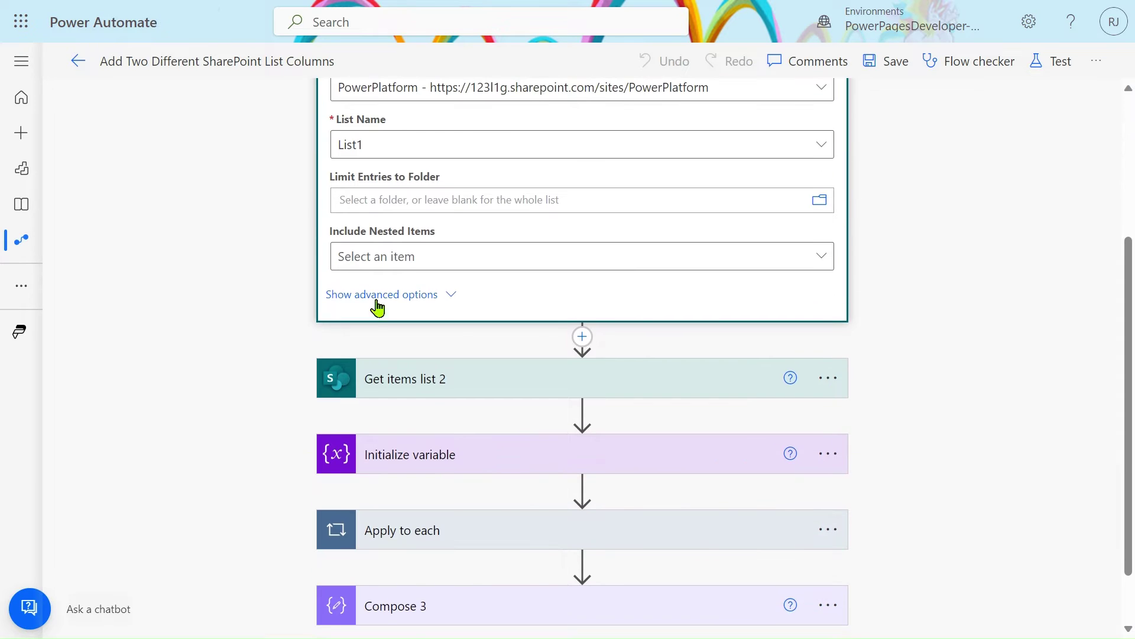
{"action": "left_click", "coordinate": [432, 387]}
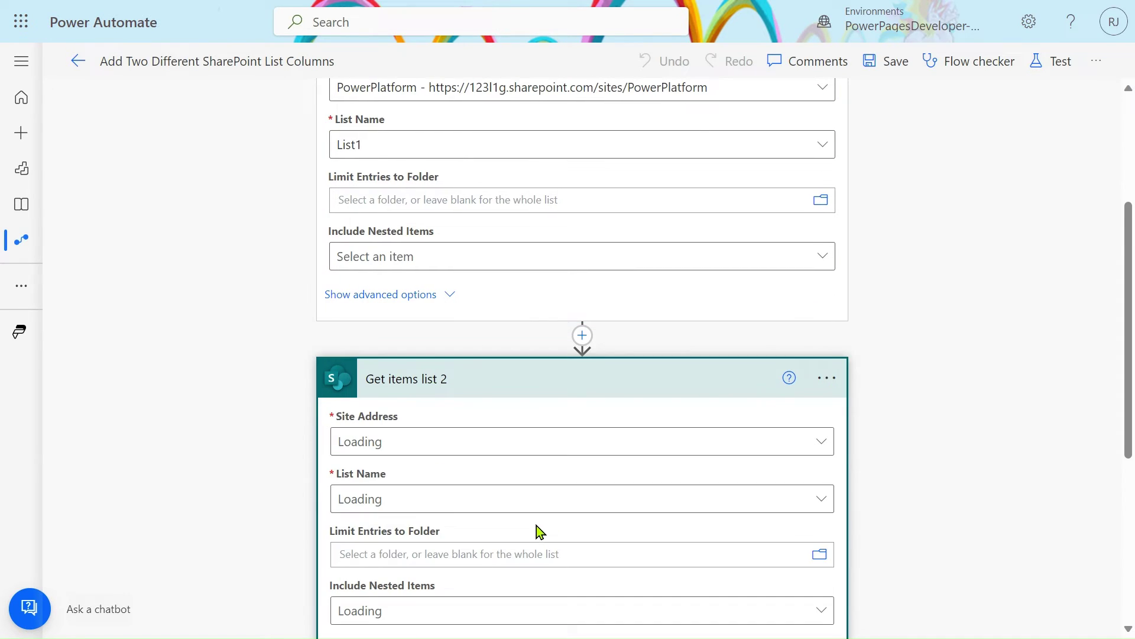
{"action": "scroll", "coordinate": [535, 528], "scroll_direction": "up", "scroll_amount": 3}
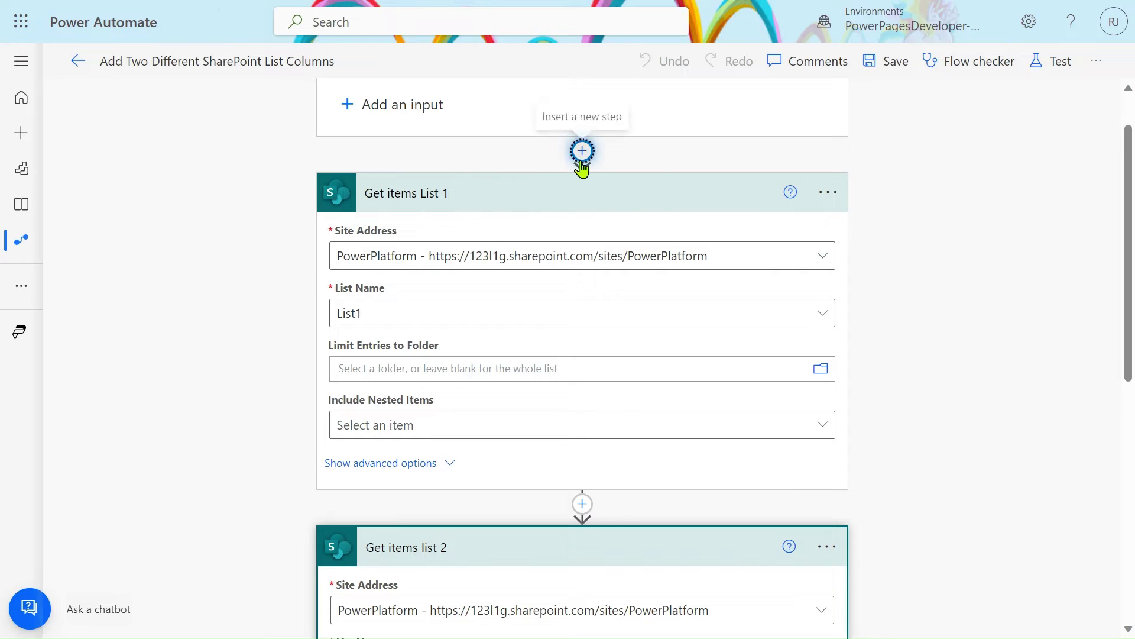
{"action": "left_click", "coordinate": [581, 158]}
{"action": "left_click", "coordinate": [577, 172]}
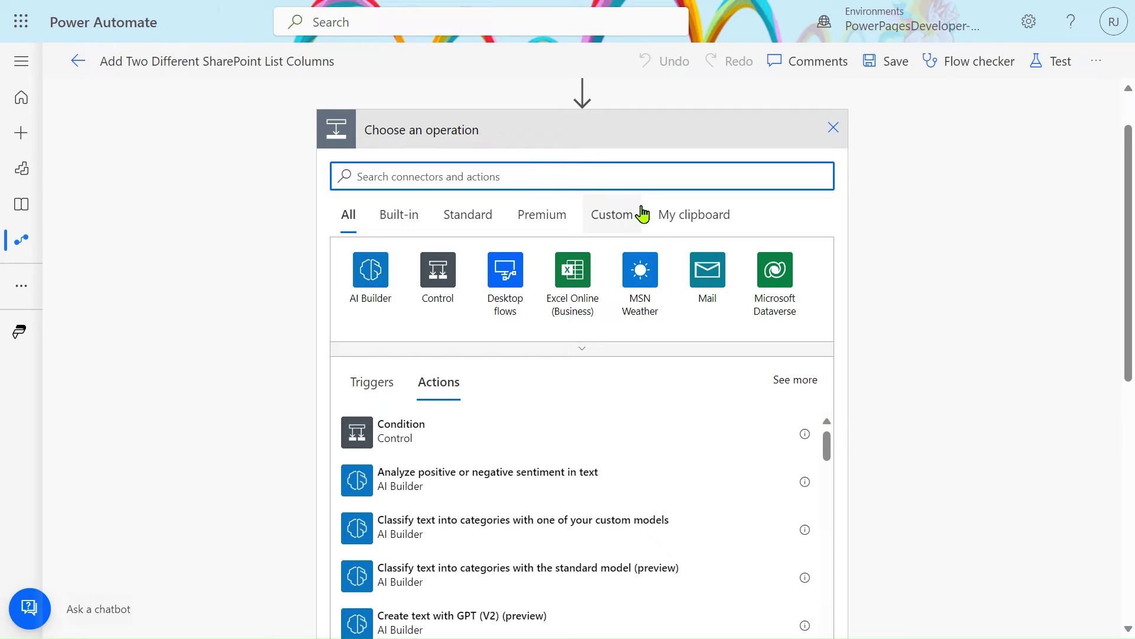
{"action": "type", "text": "sharepo"}
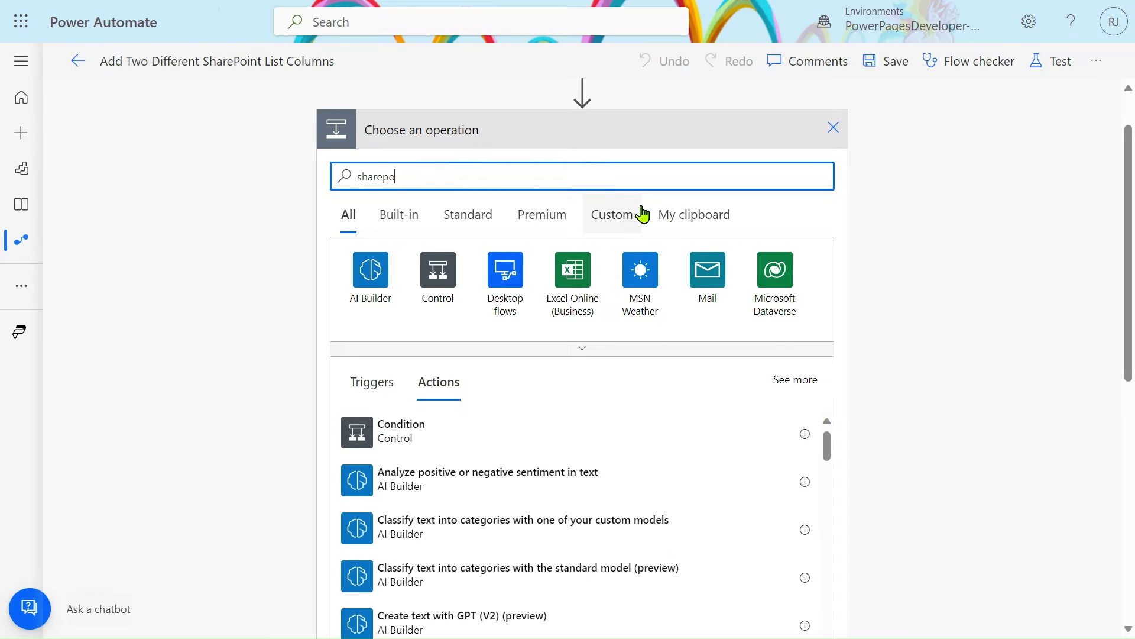
{"action": "type", "text": "int"}
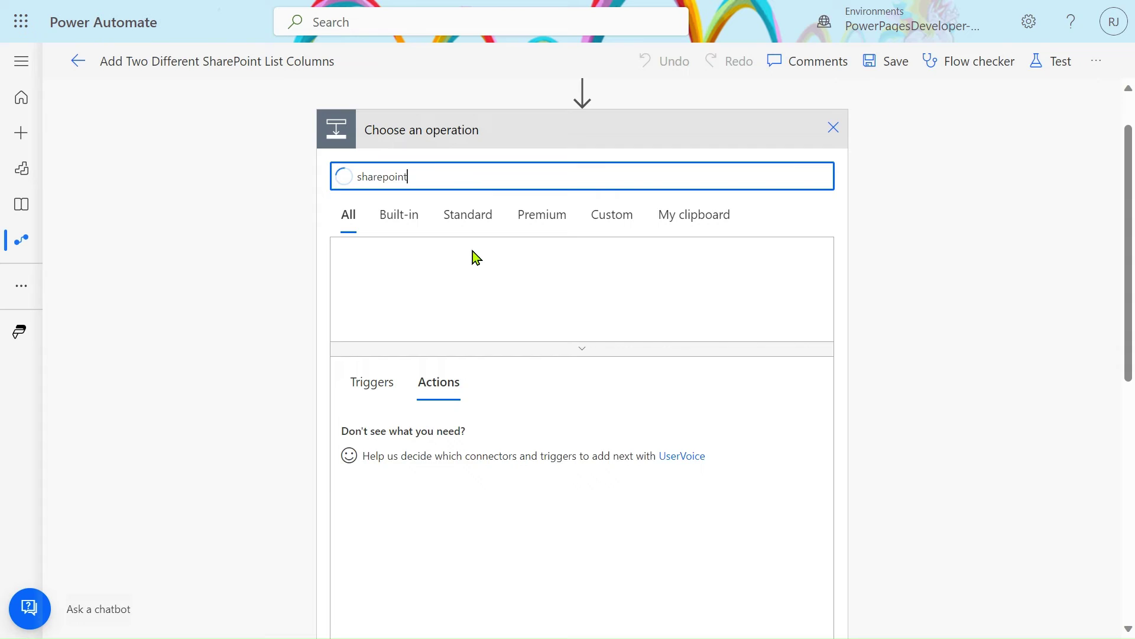
{"action": "left_click", "coordinate": [385, 294]}
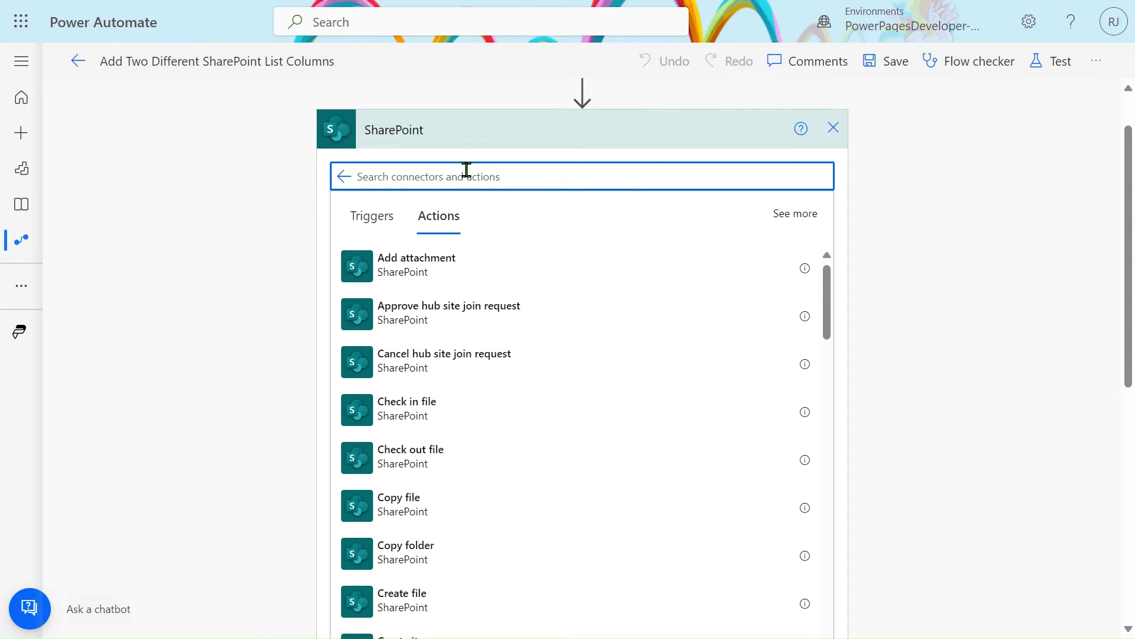
{"action": "type", "text": "get ite"}
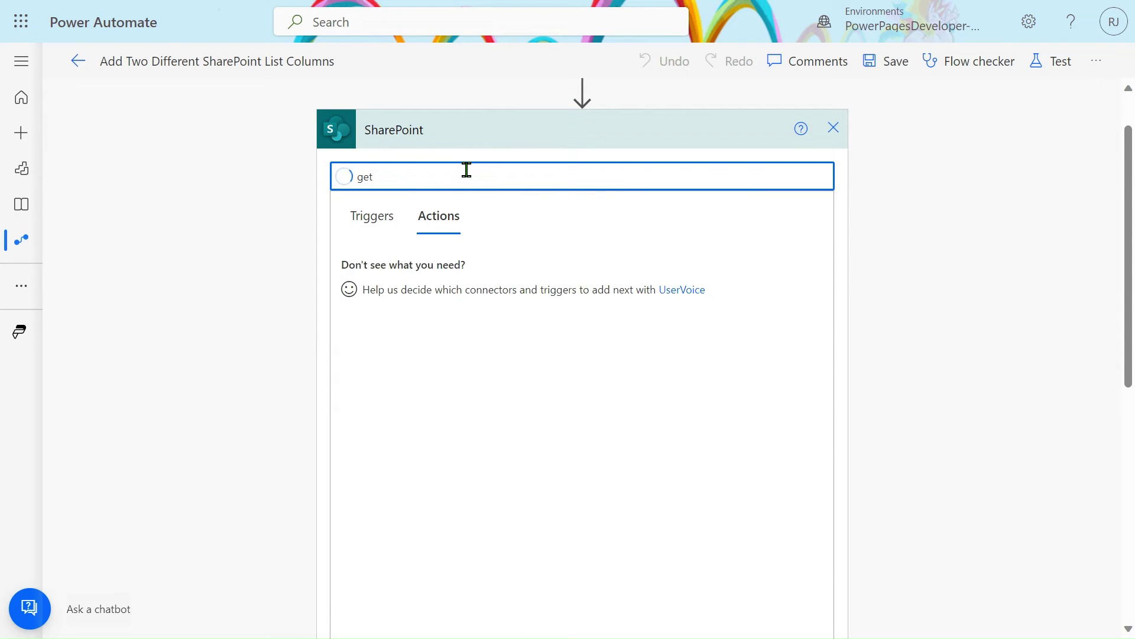
{"action": "type", "text": "ms"}
{"action": "left_click", "coordinate": [445, 284]}
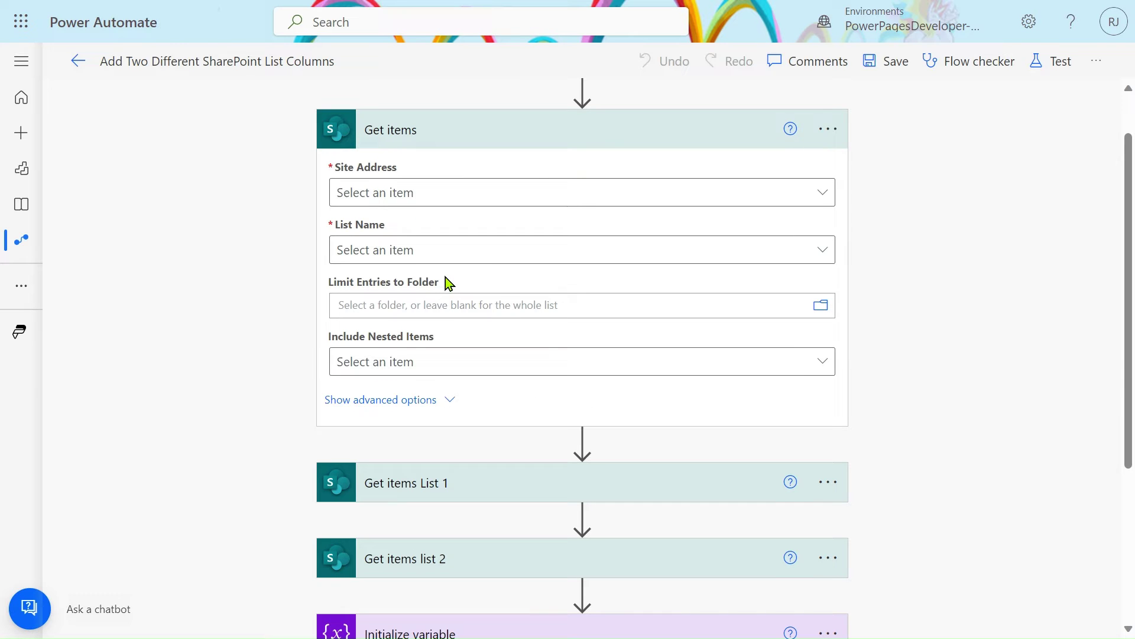
{"action": "left_click", "coordinate": [492, 193]}
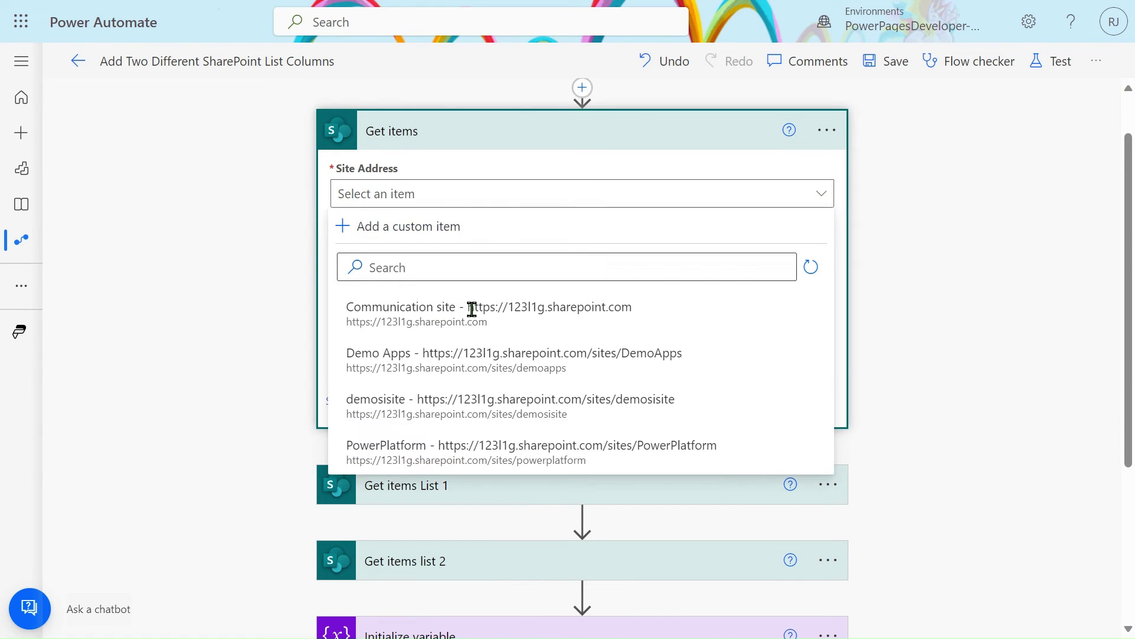
{"action": "left_click", "coordinate": [472, 449]}
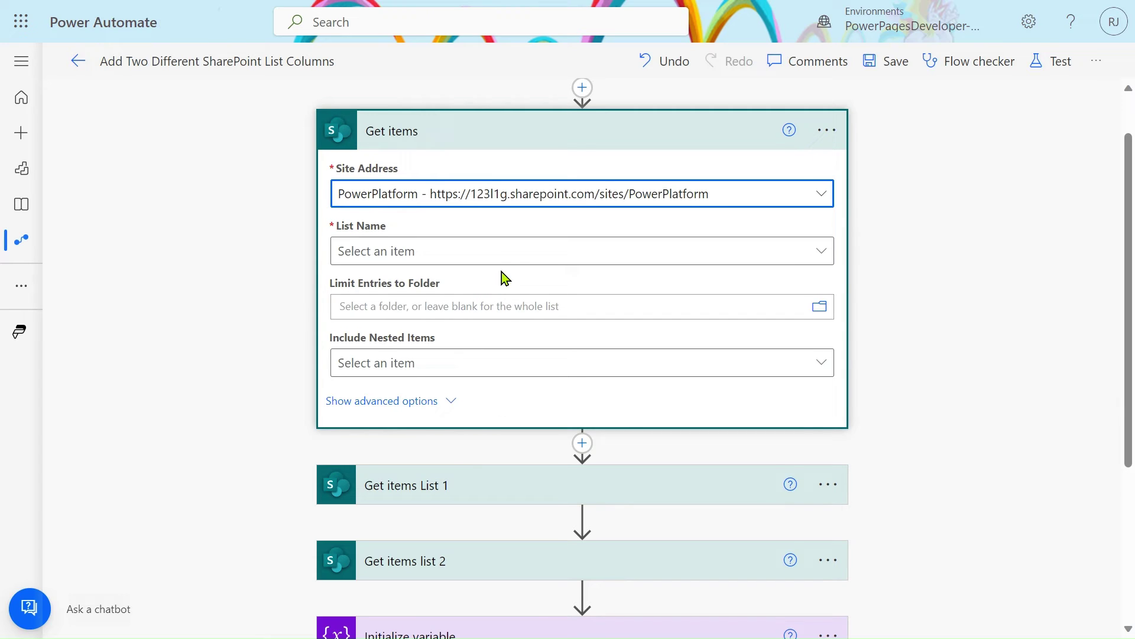
{"action": "left_click", "coordinate": [513, 251]}
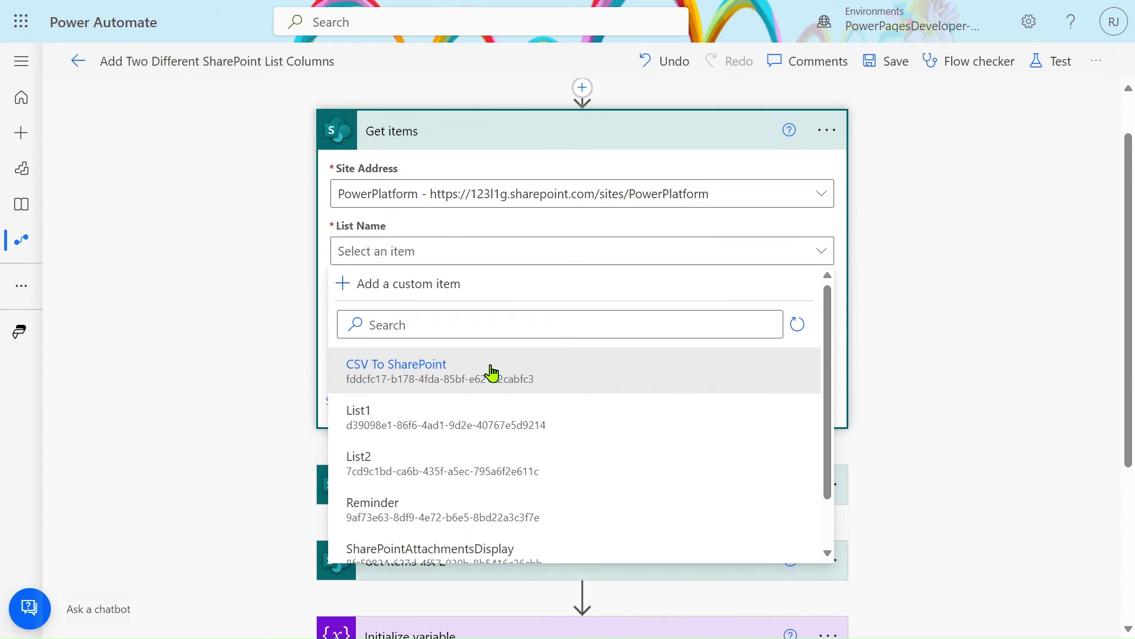
{"action": "left_click", "coordinate": [470, 417]}
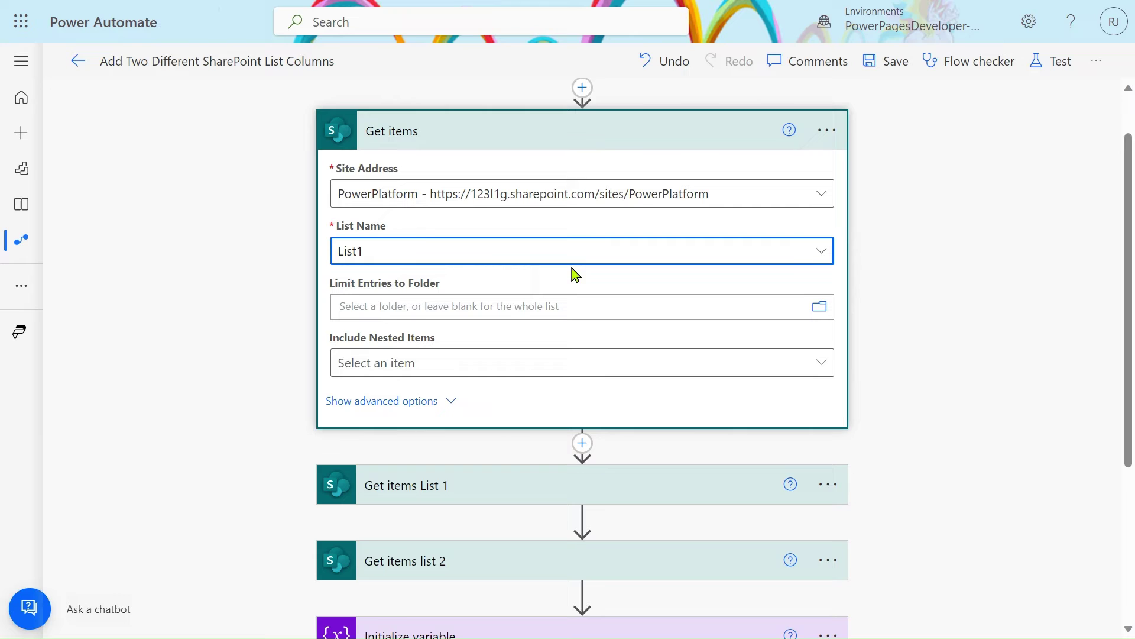
{"action": "scroll", "coordinate": [572, 268], "scroll_direction": "down", "scroll_amount": 1}
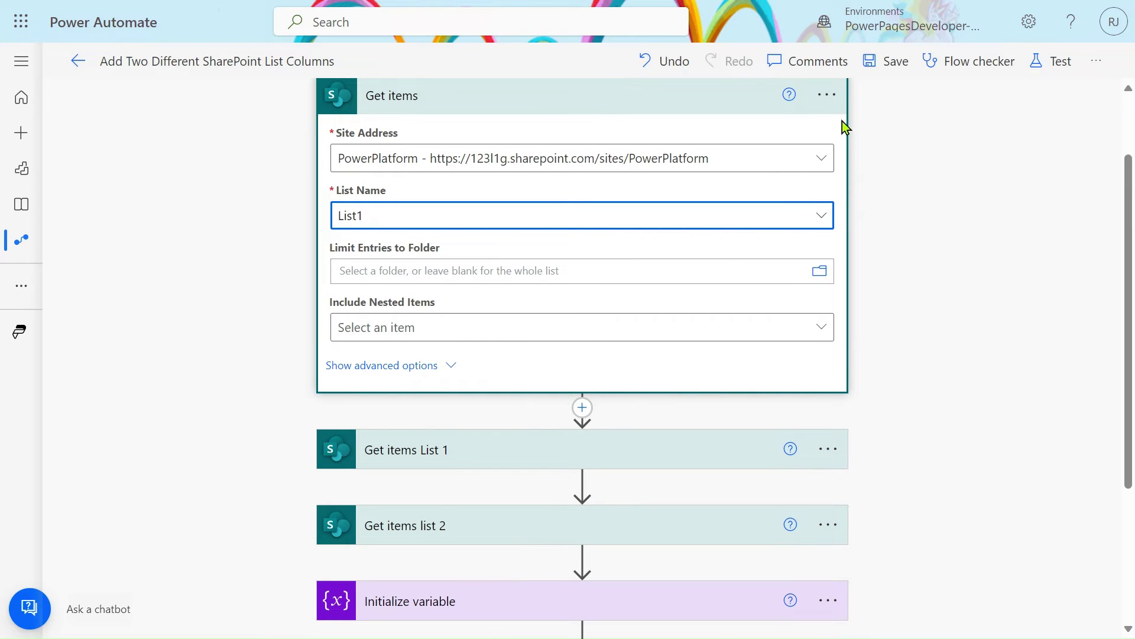
{"action": "left_click", "coordinate": [832, 96]}
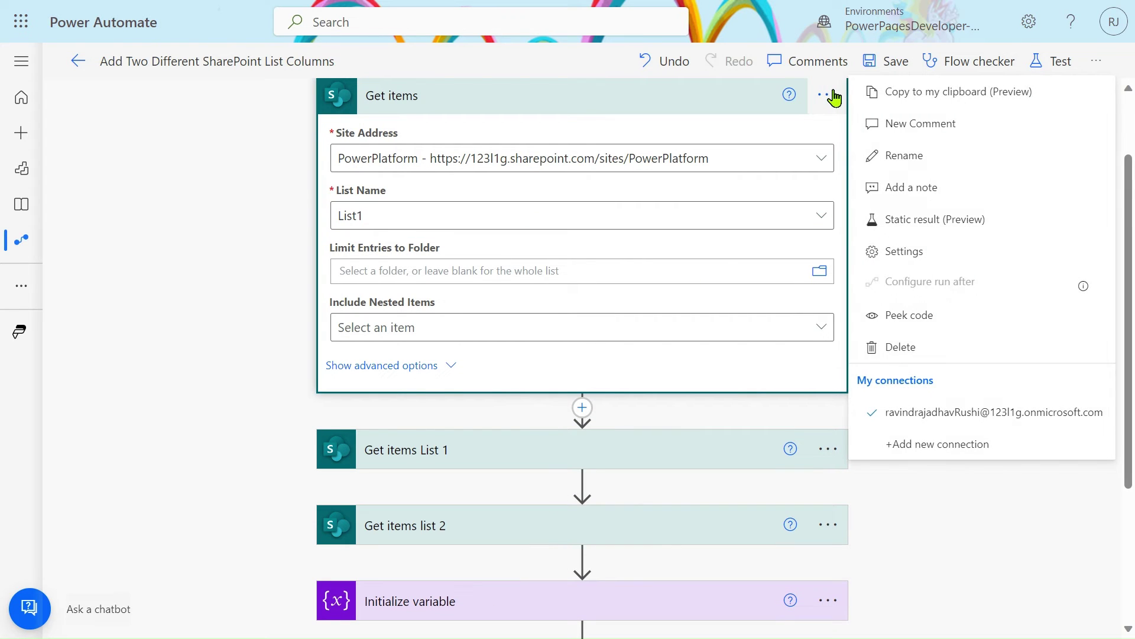
{"action": "left_click", "coordinate": [913, 354]}
Step: Confirm the Get items removal prompt, then expand Initialize variable to show the Array variable Data
{"action": "left_click", "coordinate": [599, 365]}
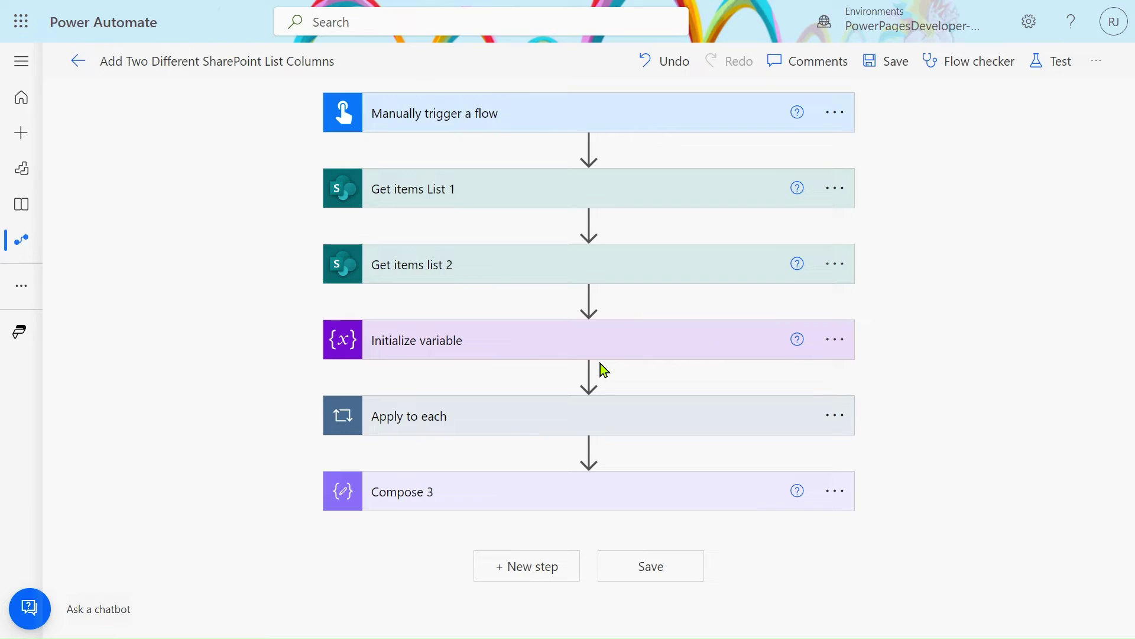
{"action": "left_click", "coordinate": [589, 341]}
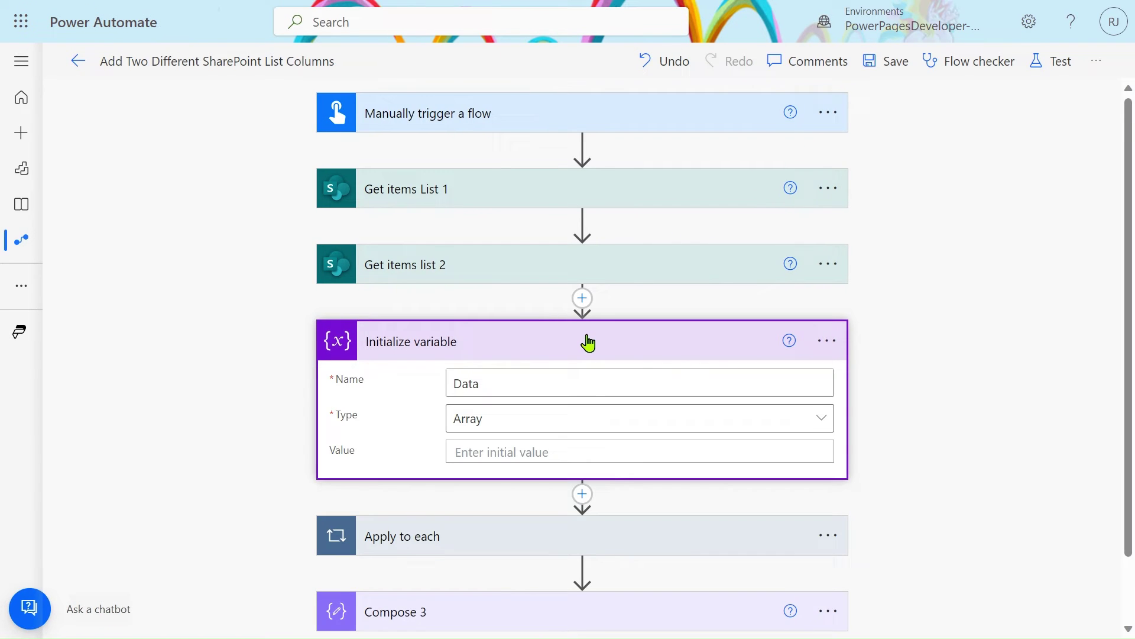
{"action": "scroll", "coordinate": [585, 339], "scroll_direction": "down", "scroll_amount": 1}
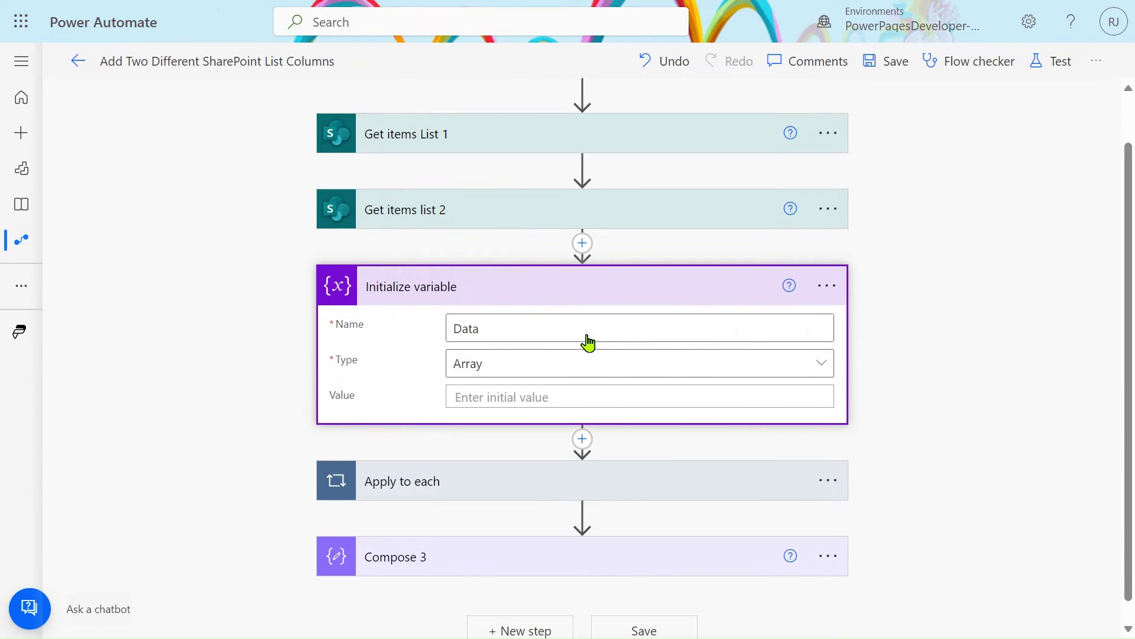
{"action": "left_click", "coordinate": [510, 327]}
{"action": "double_click", "coordinate": [509, 327]}
{"action": "scroll", "coordinate": [506, 325], "scroll_direction": "down", "scroll_amount": 1}
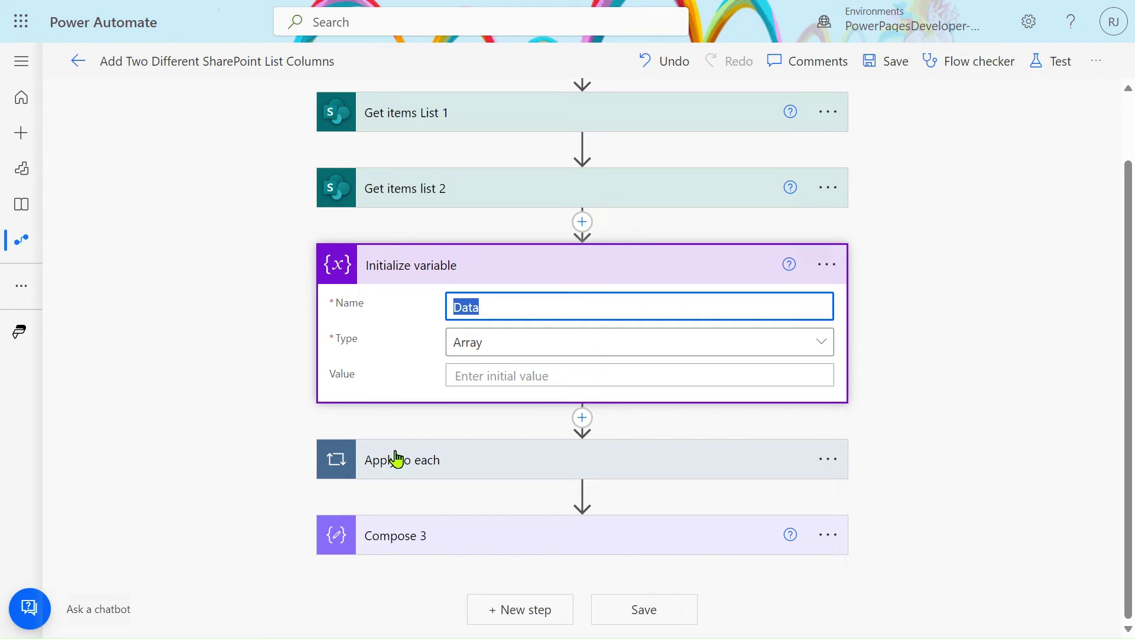
{"action": "left_click", "coordinate": [517, 300]}
Step: Expand the outer Apply to each loop and check its value token in dynamic content
{"action": "left_click", "coordinate": [492, 466]}
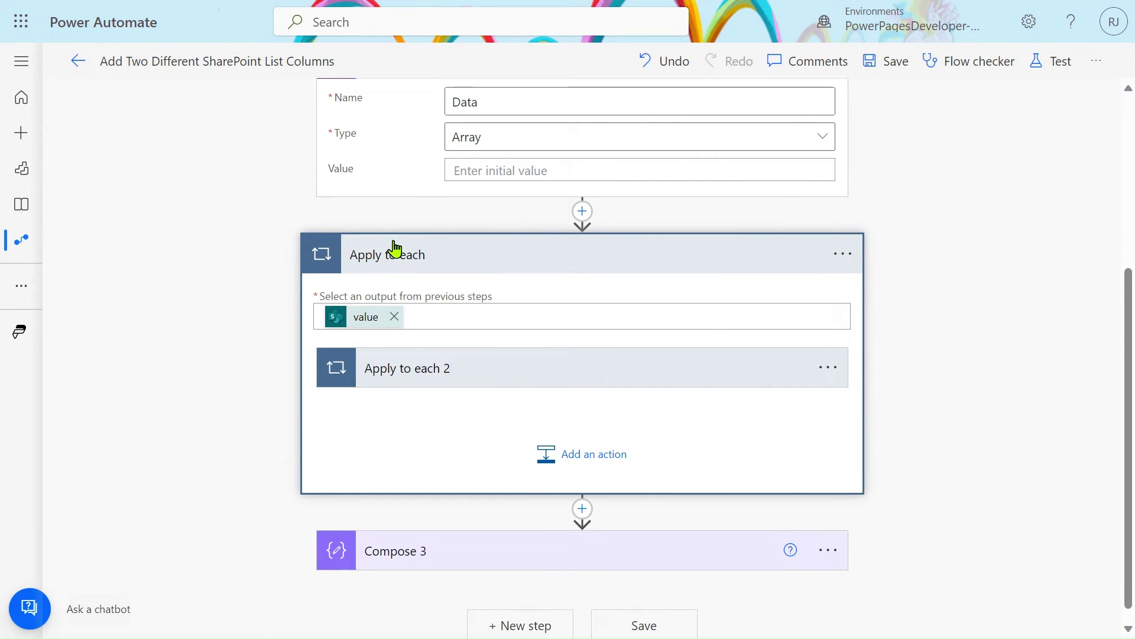
{"action": "scroll", "coordinate": [621, 279], "scroll_direction": "up", "scroll_amount": 2}
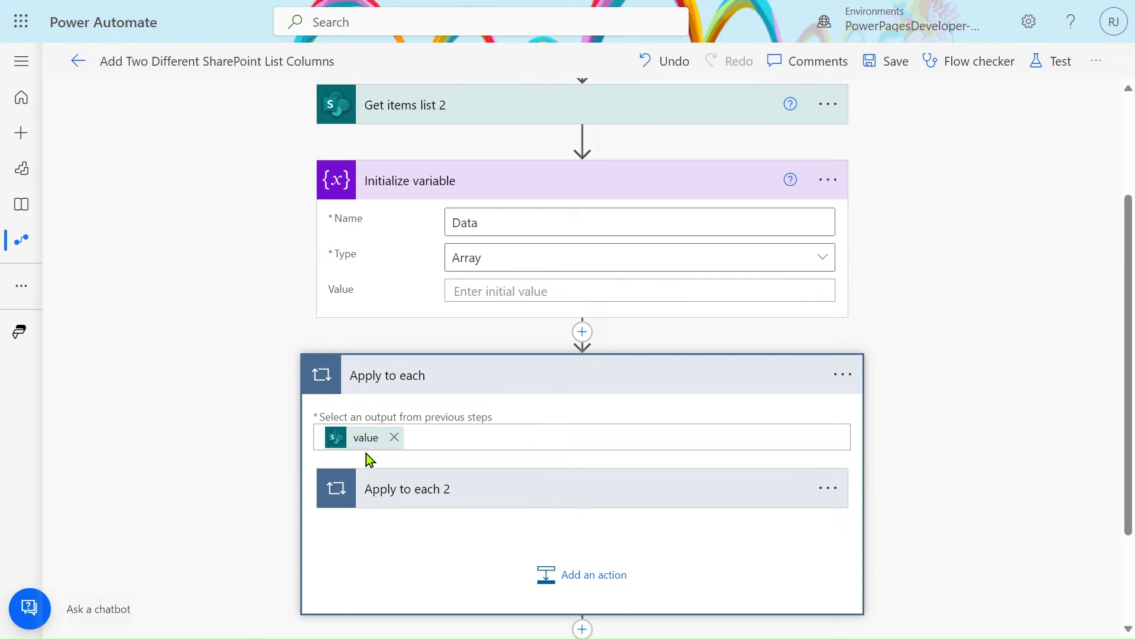
{"action": "mouse_move", "coordinate": [367, 456]}
{"action": "scroll", "coordinate": [367, 455], "scroll_direction": "up", "scroll_amount": 3}
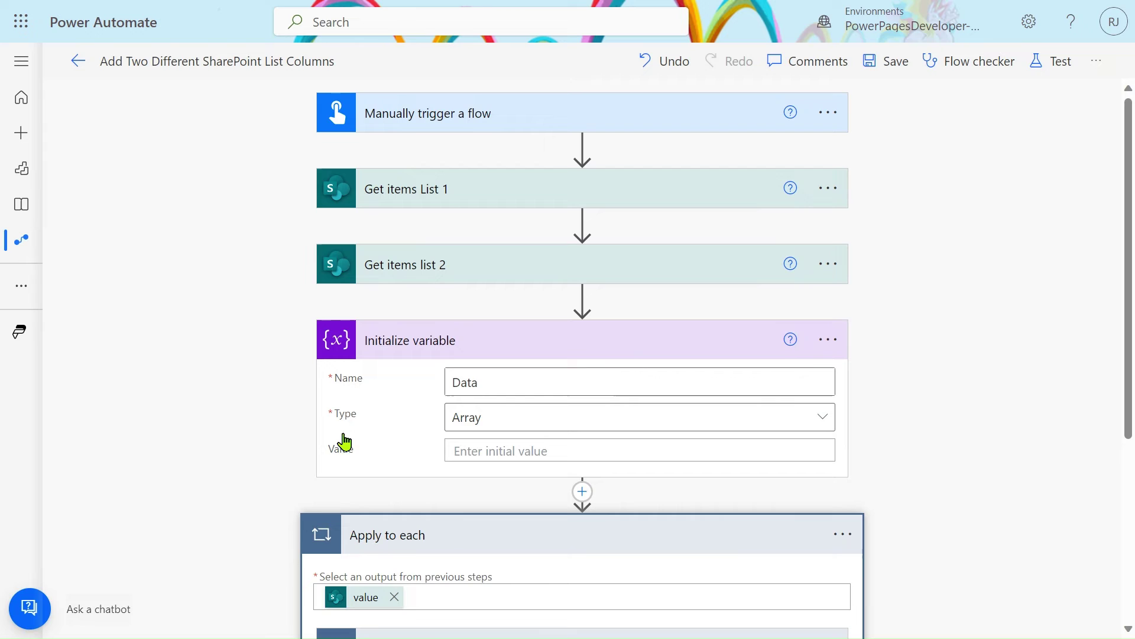
{"action": "scroll", "coordinate": [387, 597], "scroll_direction": "down", "scroll_amount": 2}
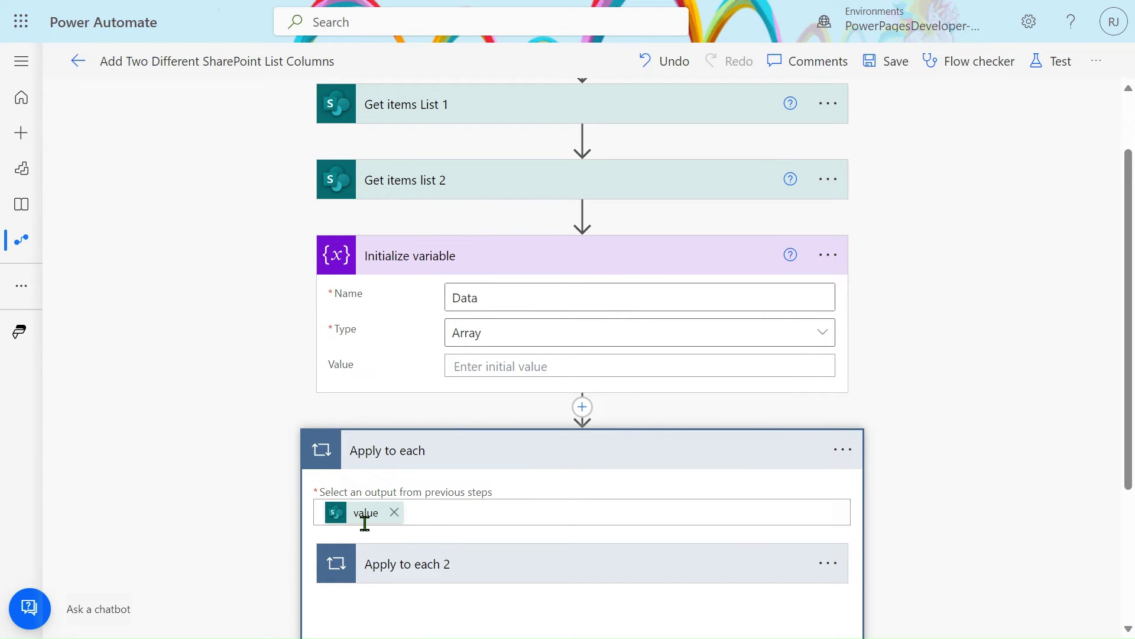
{"action": "mouse_move", "coordinate": [362, 530]}
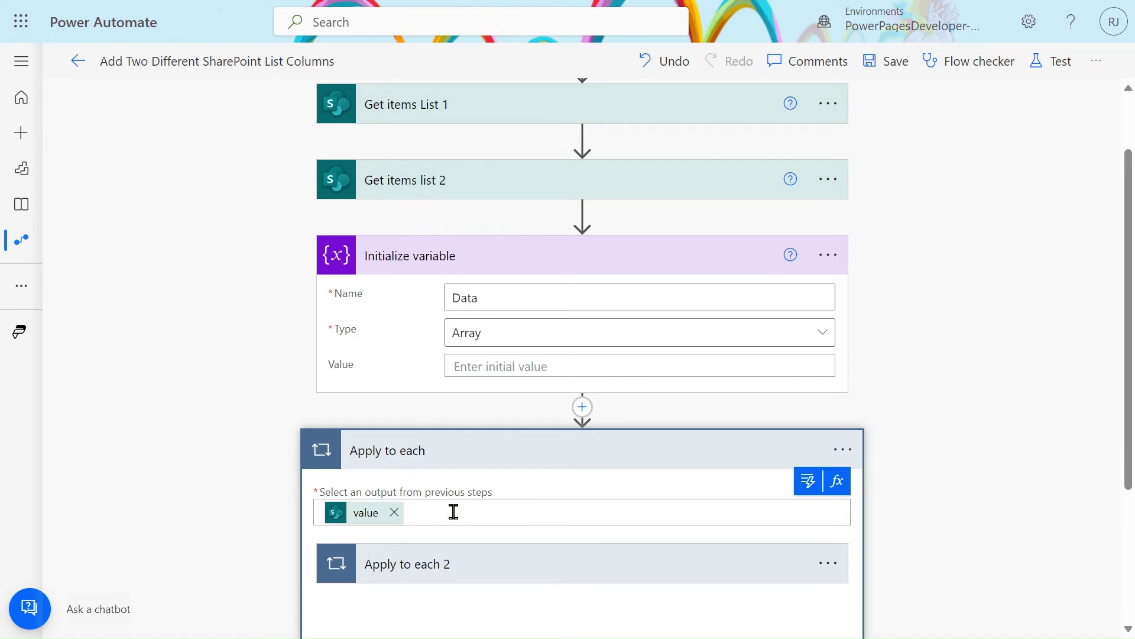
{"action": "scroll", "coordinate": [454, 512], "scroll_direction": "down", "scroll_amount": 2}
{"action": "left_click", "coordinate": [809, 348]}
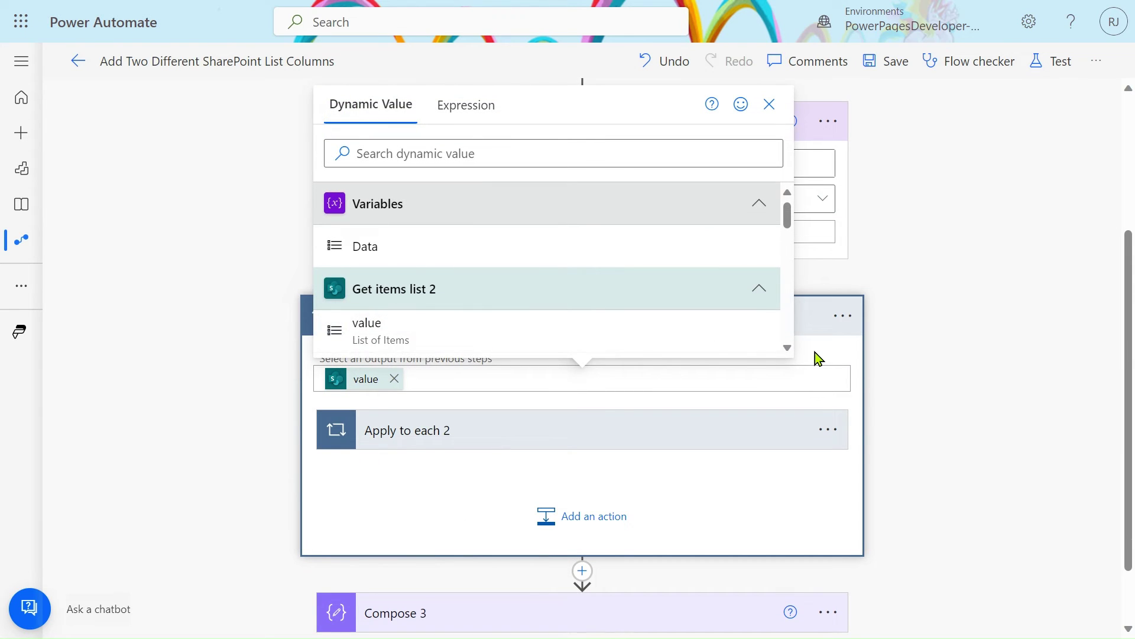
{"action": "scroll", "coordinate": [525, 312], "scroll_direction": "down", "scroll_amount": 5}
{"action": "scroll", "coordinate": [525, 311], "scroll_direction": "up", "scroll_amount": 2}
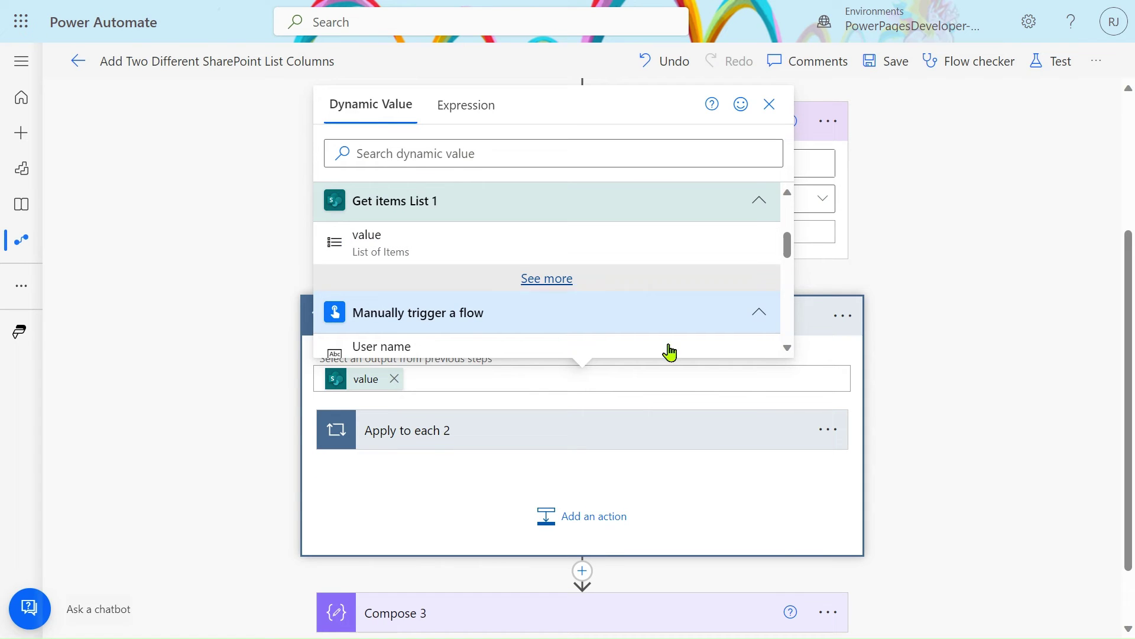
Step: Expand Apply to each 2, which loops over Get items list 2's value and holds a Condition
{"action": "left_click", "coordinate": [680, 436]}
{"action": "scroll", "coordinate": [495, 412], "scroll_direction": "down", "scroll_amount": 2}
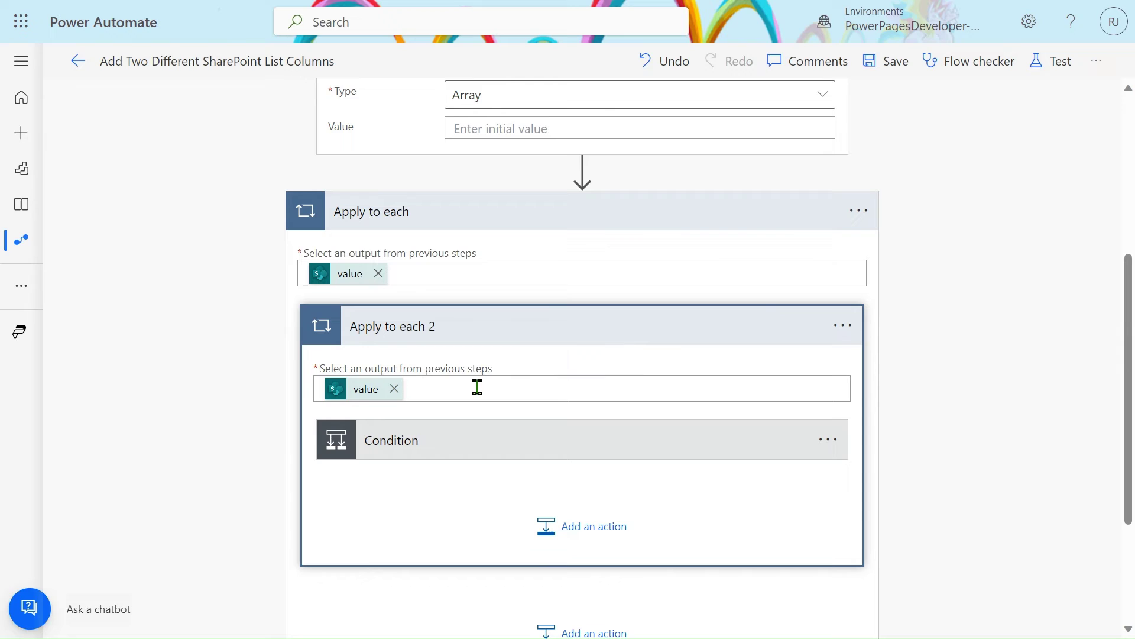
{"action": "left_click", "coordinate": [477, 388]}
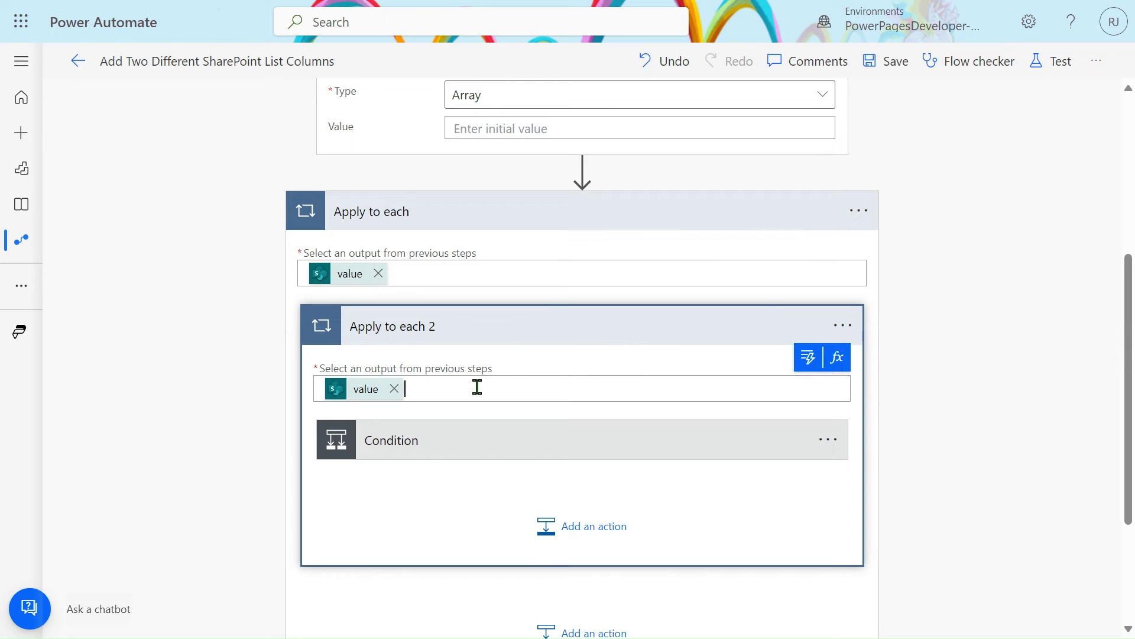
{"action": "left_click", "coordinate": [811, 368]}
{"action": "left_click", "coordinate": [811, 368]}
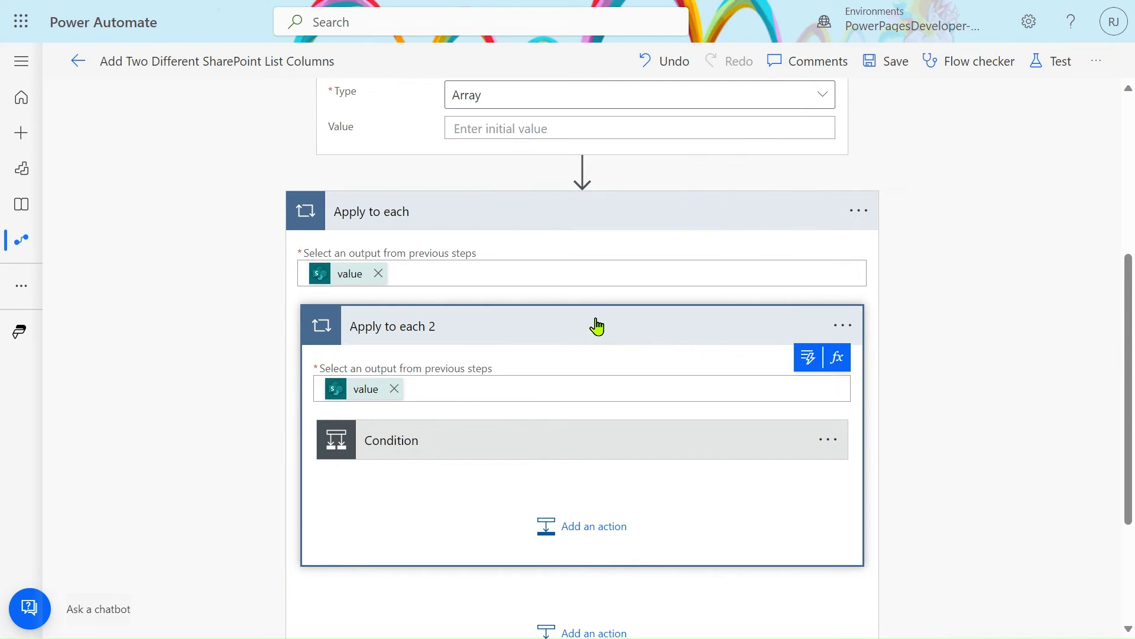
{"action": "left_click", "coordinate": [643, 386]}
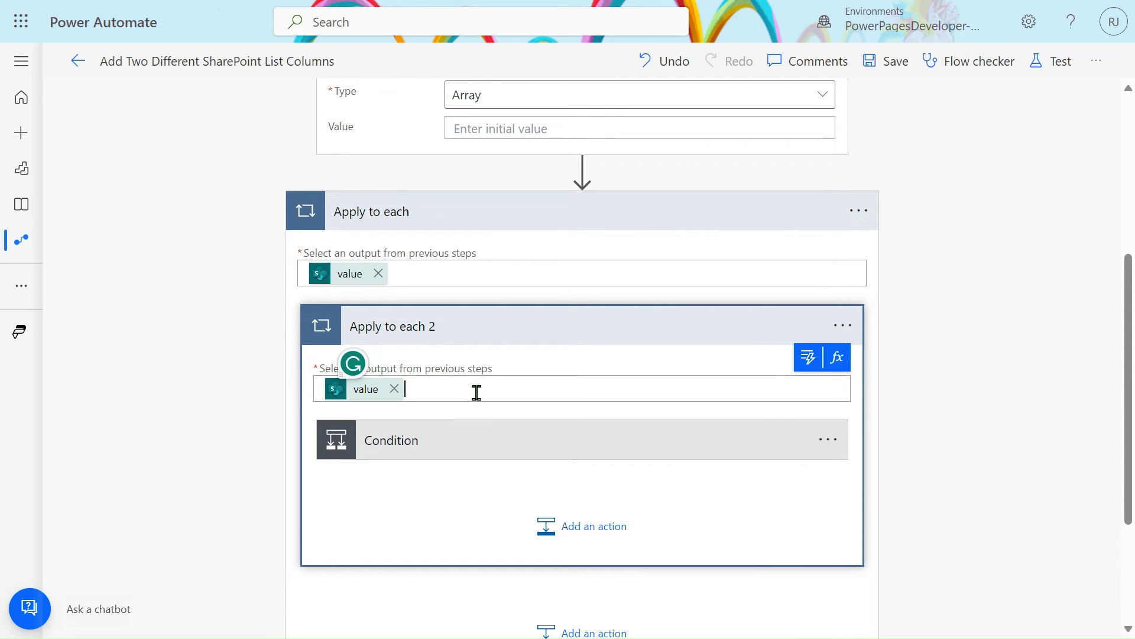
{"action": "scroll", "coordinate": [477, 392], "scroll_direction": "up", "scroll_amount": 5}
{"action": "scroll", "coordinate": [466, 236], "scroll_direction": "down", "scroll_amount": 5}
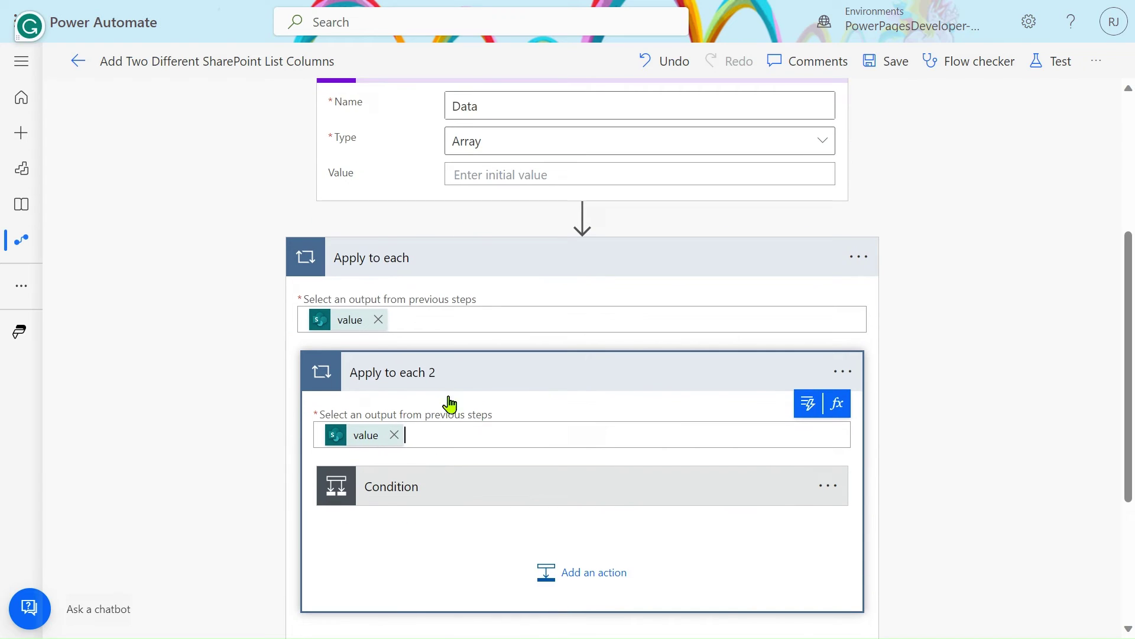
{"action": "scroll", "coordinate": [431, 466], "scroll_direction": "down", "scroll_amount": 1}
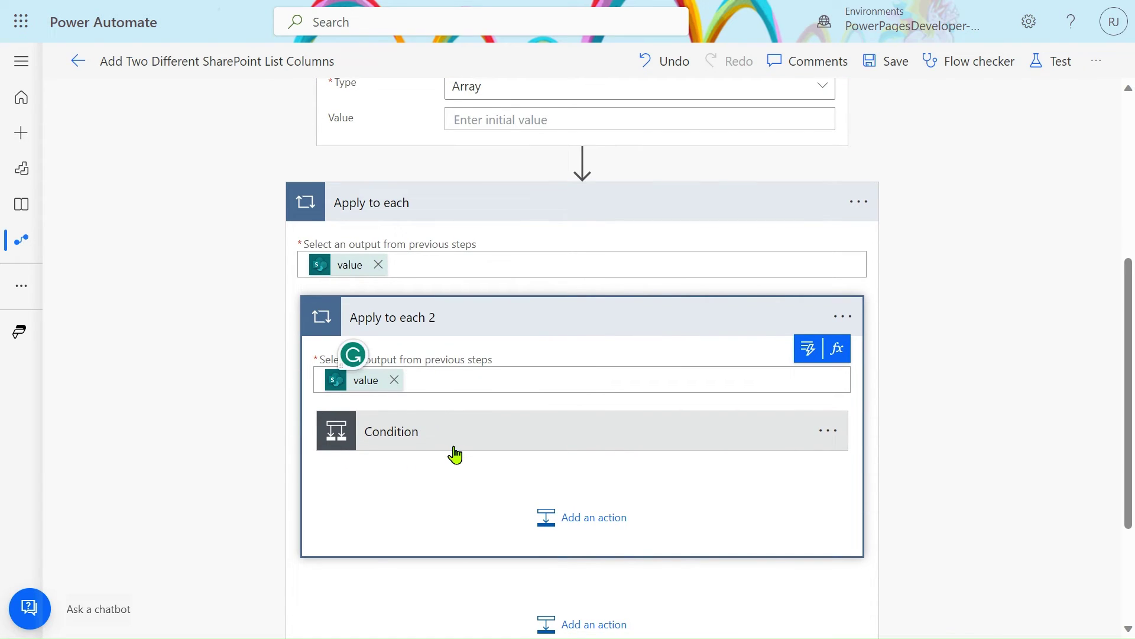
Step: Expand the Condition and confirm its right-hand value is UniqueID from Get items list 2
{"action": "left_click", "coordinate": [454, 454]}
{"action": "scroll", "coordinate": [455, 455], "scroll_direction": "down", "scroll_amount": 1}
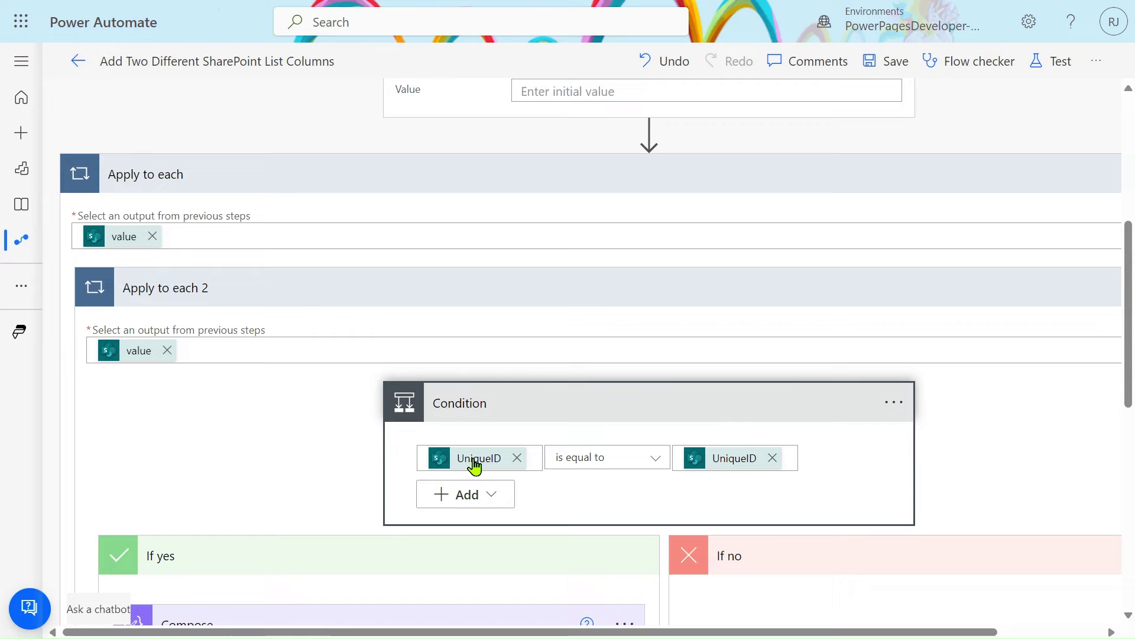
{"action": "mouse_move", "coordinate": [475, 467]}
{"action": "mouse_move", "coordinate": [146, 358]}
{"action": "left_click", "coordinate": [677, 459]}
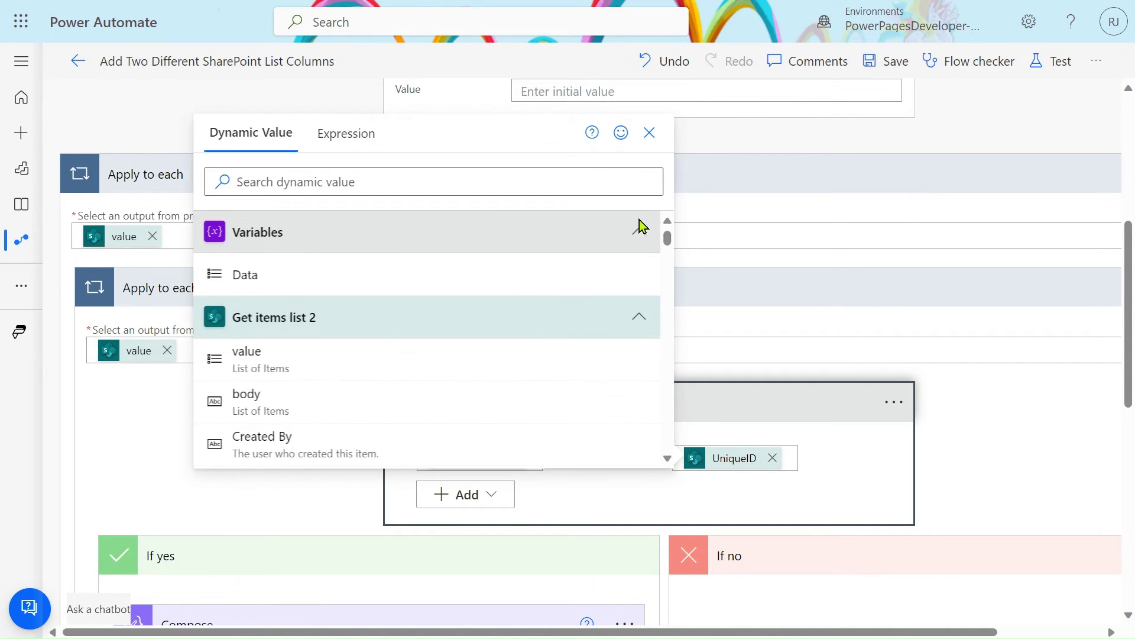
{"action": "scroll", "coordinate": [795, 196], "scroll_direction": "down", "scroll_amount": 2}
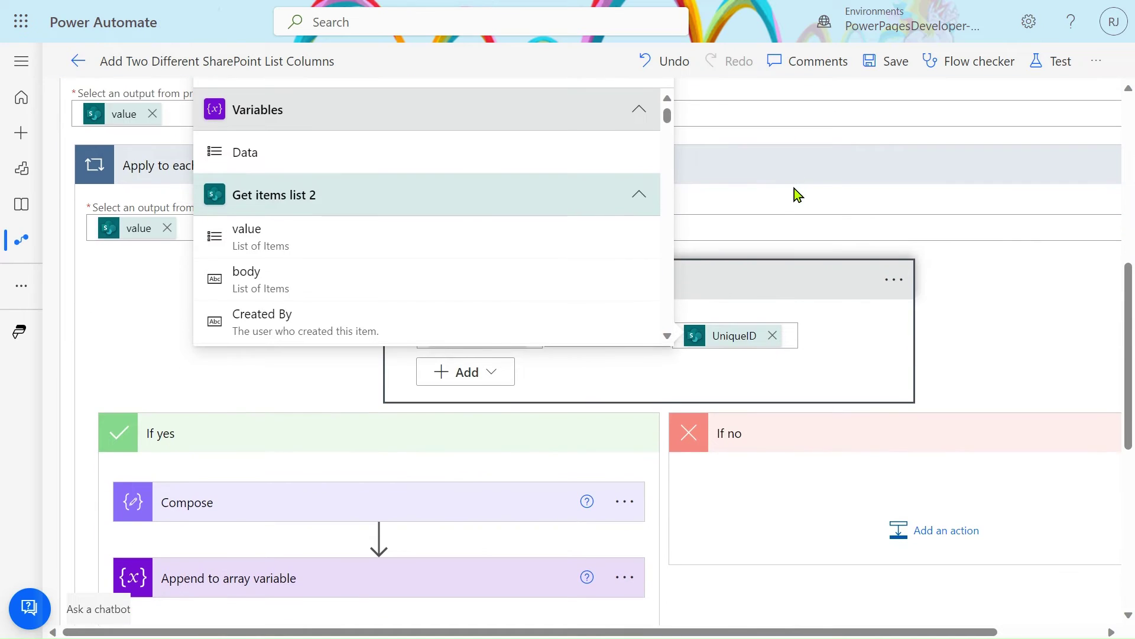
{"action": "left_click", "coordinate": [1024, 303]}
{"action": "mouse_move", "coordinate": [471, 1]}
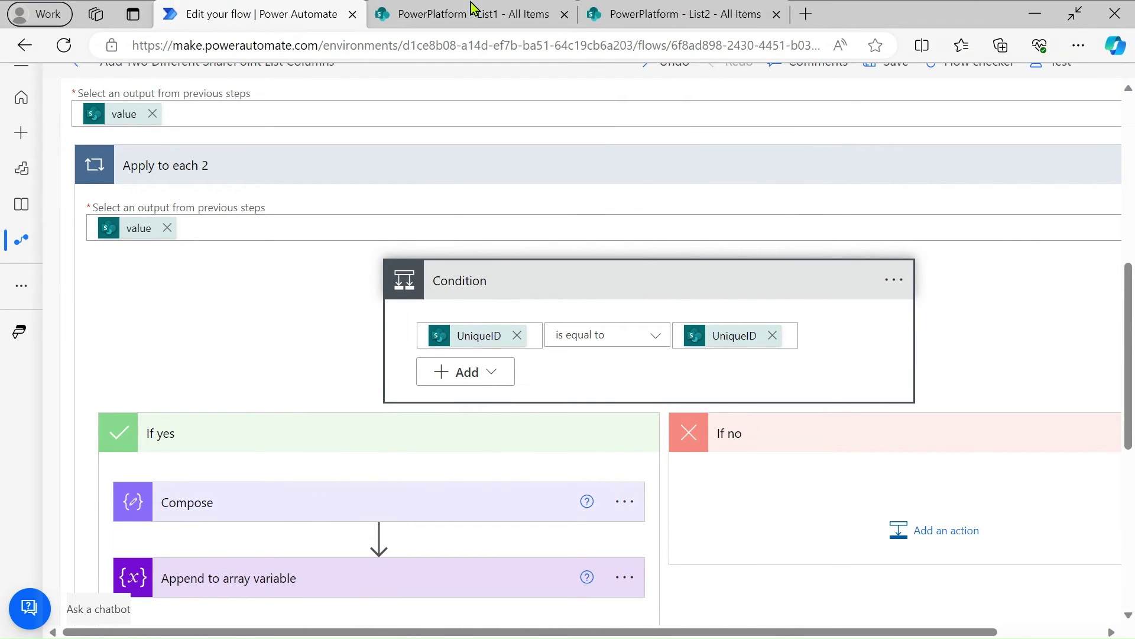
{"action": "left_click", "coordinate": [503, 9]}
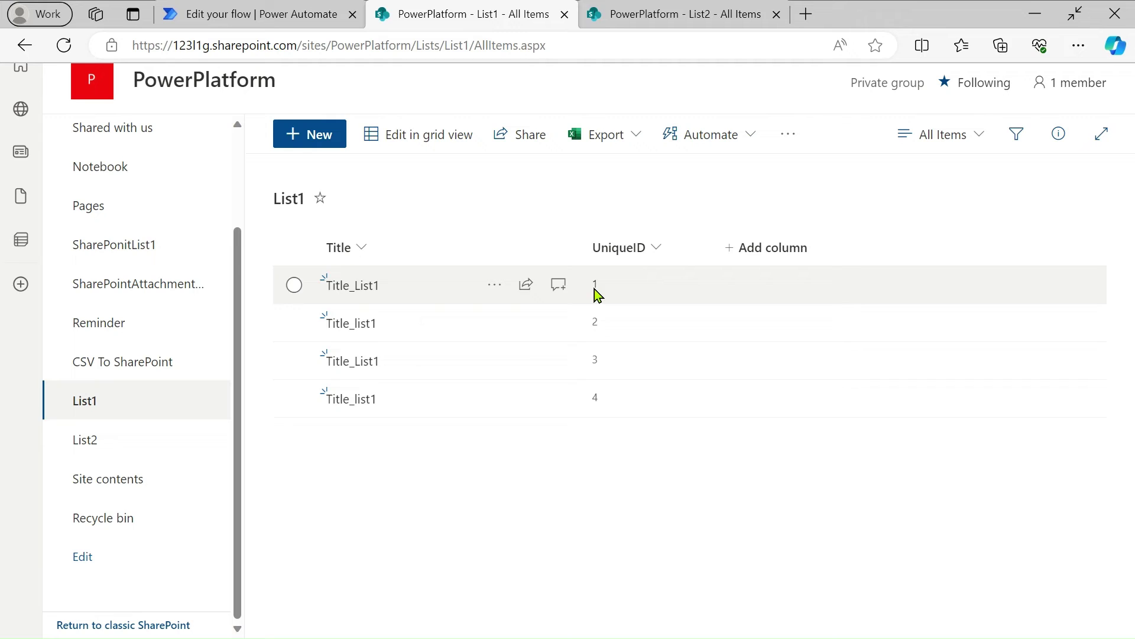
{"action": "left_click", "coordinate": [717, 13]}
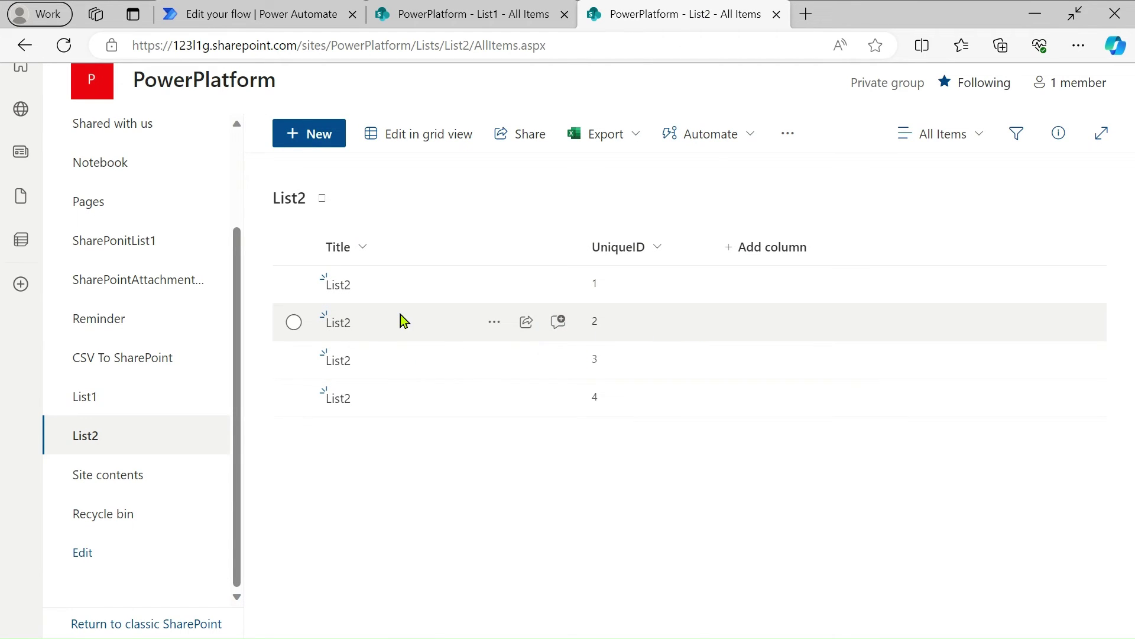
{"action": "left_click", "coordinate": [489, 8]}
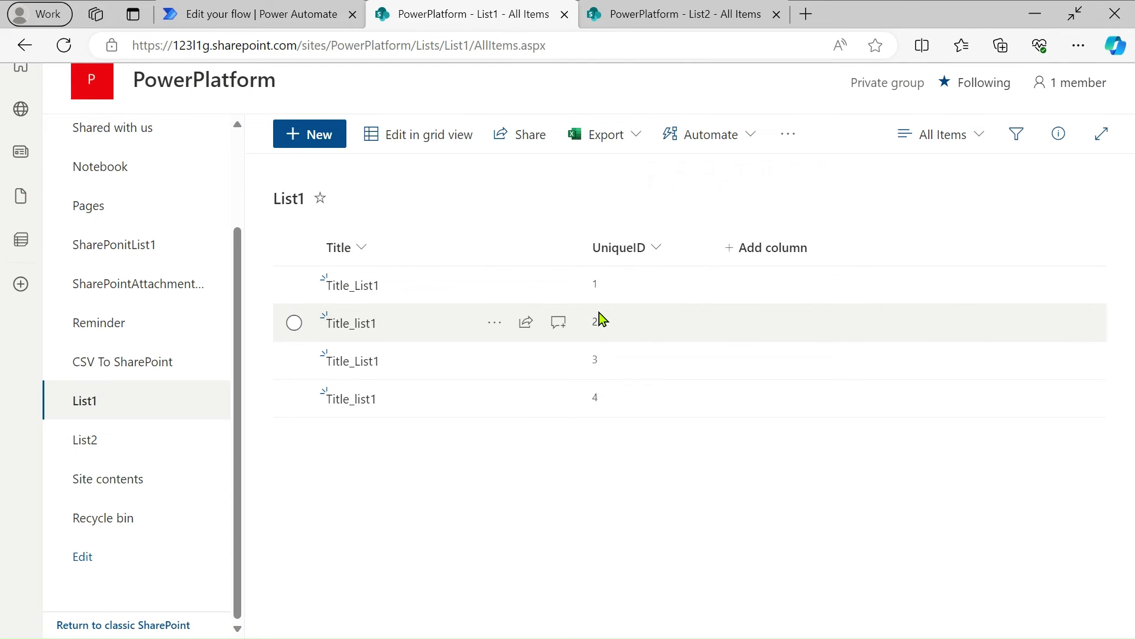
{"action": "left_click", "coordinate": [269, 8]}
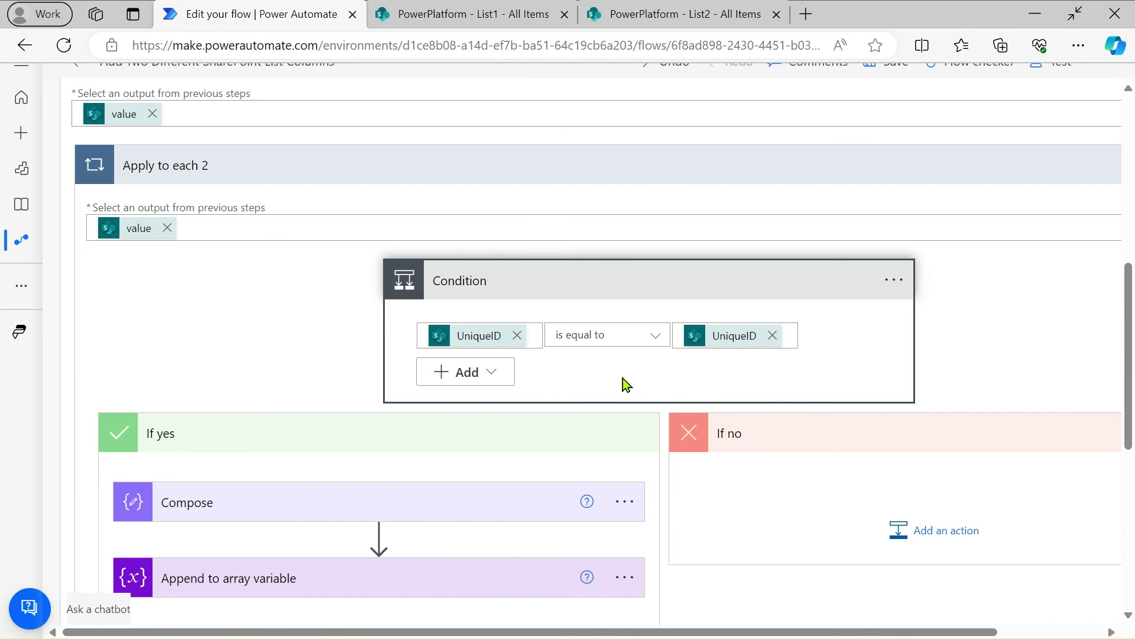
Step: Go full screen, duplicate the flow tab, and go back to the latest successful run
{"action": "scroll", "coordinate": [620, 384], "scroll_direction": "down", "scroll_amount": 3}
{"action": "key", "text": "F11"}
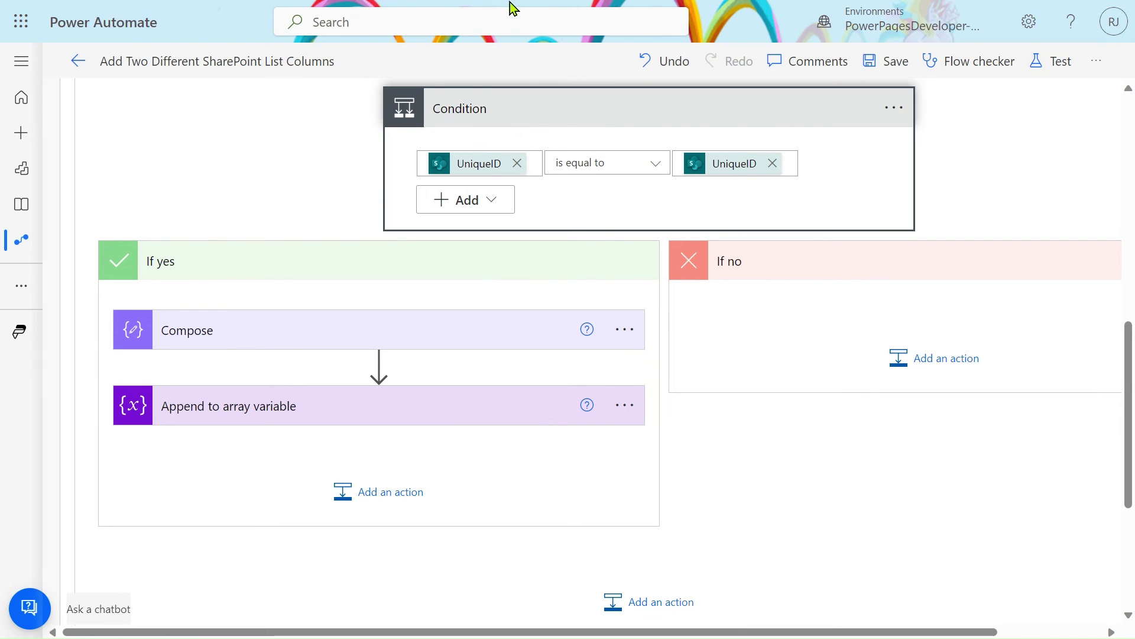
{"action": "mouse_move", "coordinate": [444, 9]}
{"action": "right_click", "coordinate": [286, 8]}
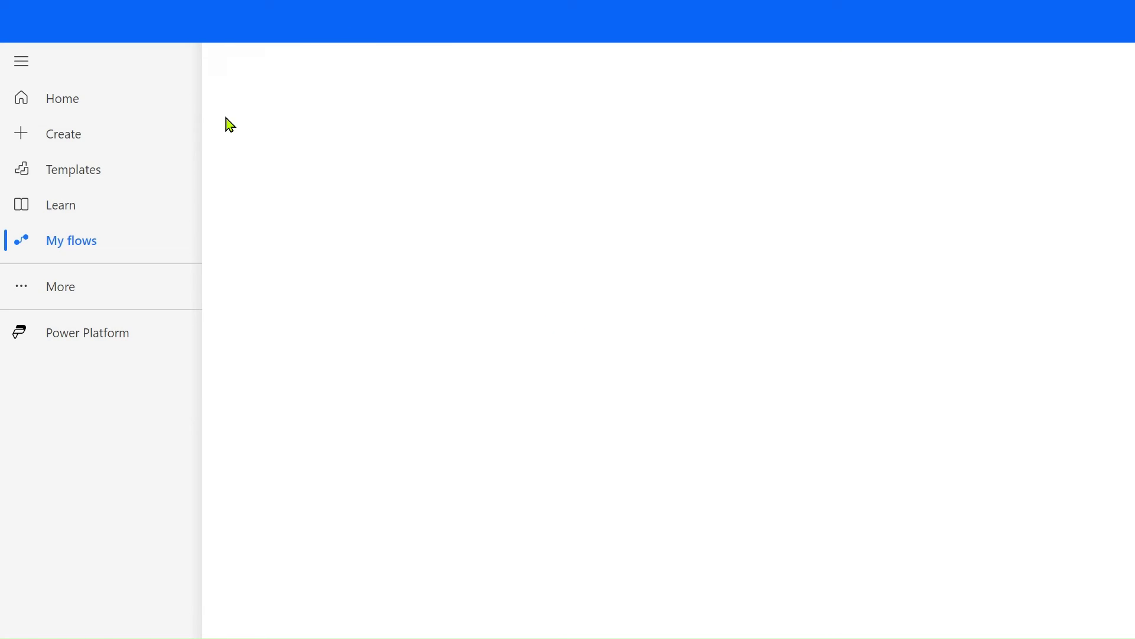
{"action": "mouse_move", "coordinate": [3, 3]}
{"action": "left_click", "coordinate": [26, 46]}
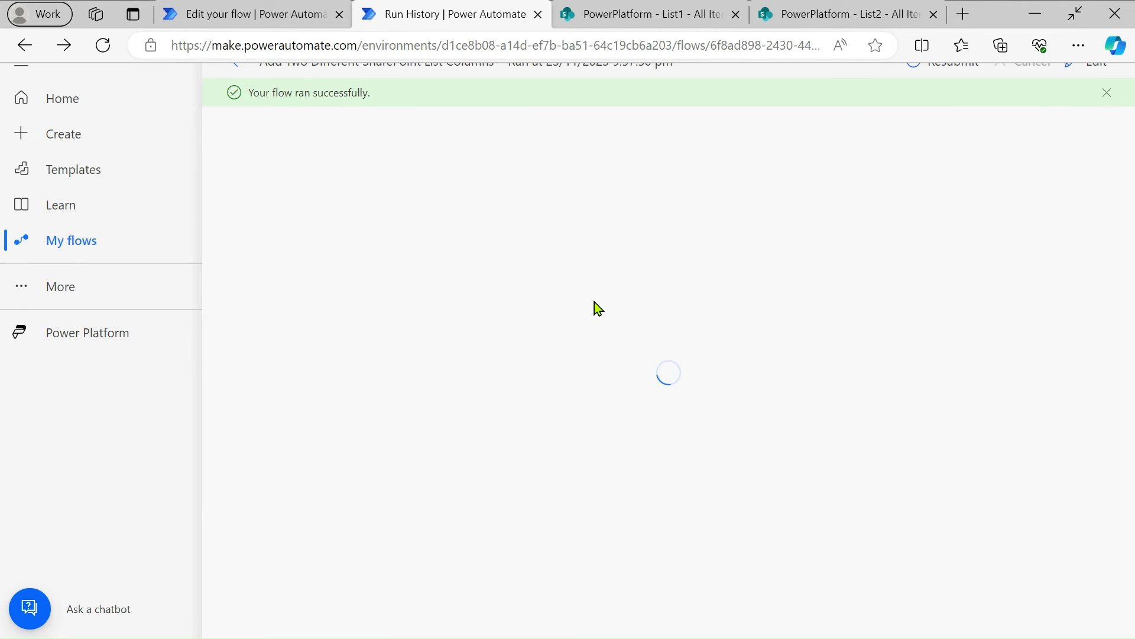
Step: Expand Apply to each, Apply to each 2 and Condition, then step to iteration 2 (Condition false)
{"action": "left_click", "coordinate": [585, 471]}
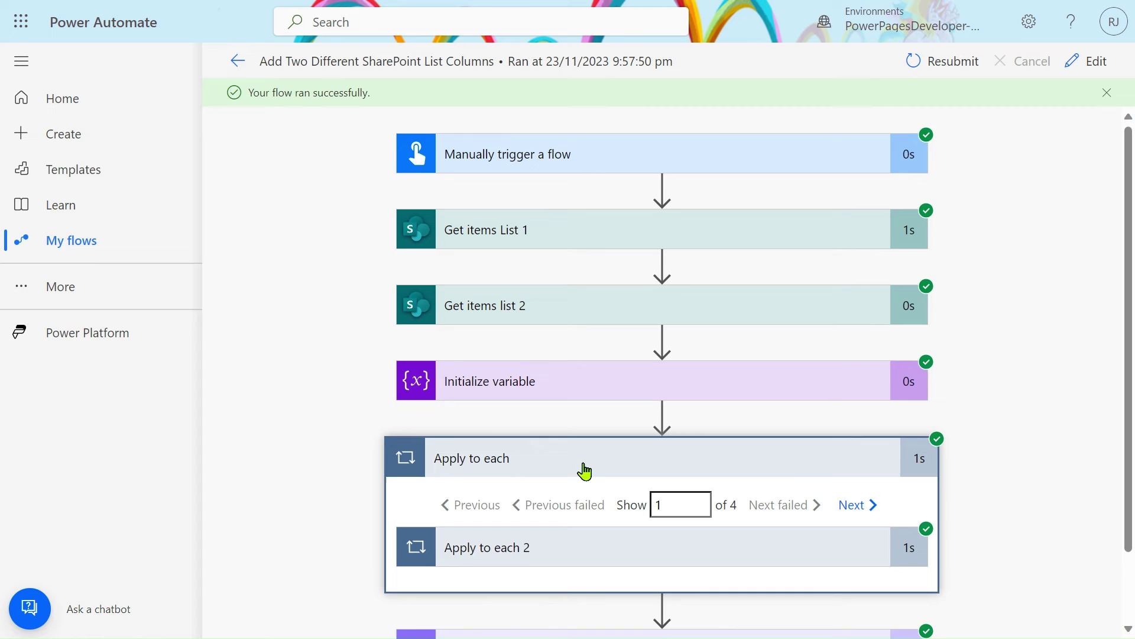
{"action": "scroll", "coordinate": [584, 472], "scroll_direction": "down", "scroll_amount": 2}
{"action": "left_click", "coordinate": [585, 472]}
{"action": "scroll", "coordinate": [586, 466], "scroll_direction": "down", "scroll_amount": 2}
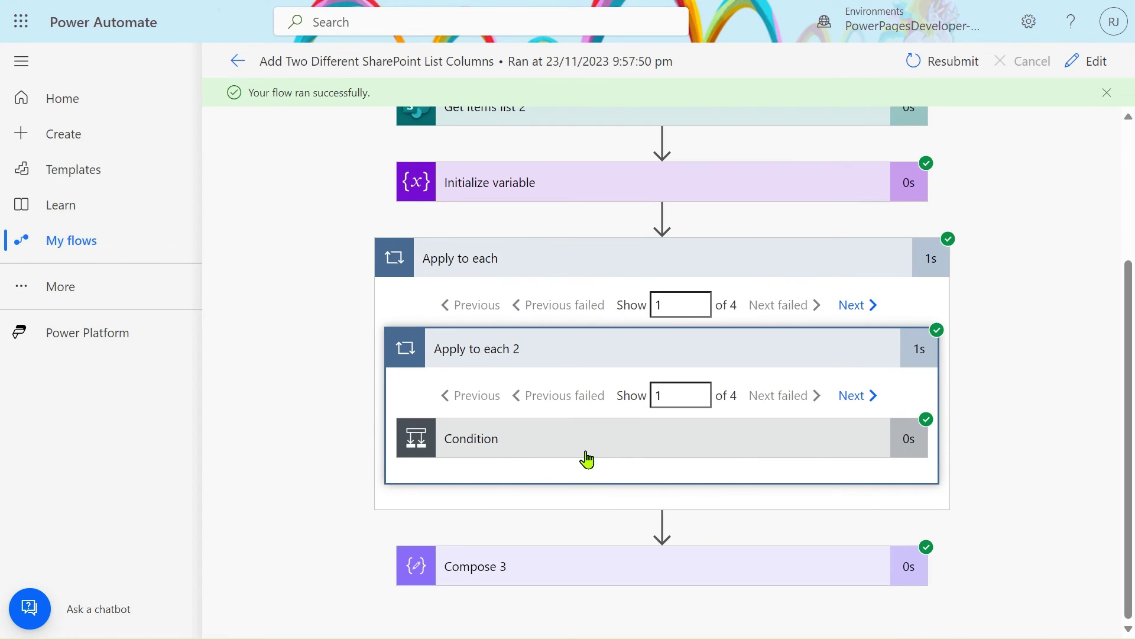
{"action": "left_click", "coordinate": [587, 453]}
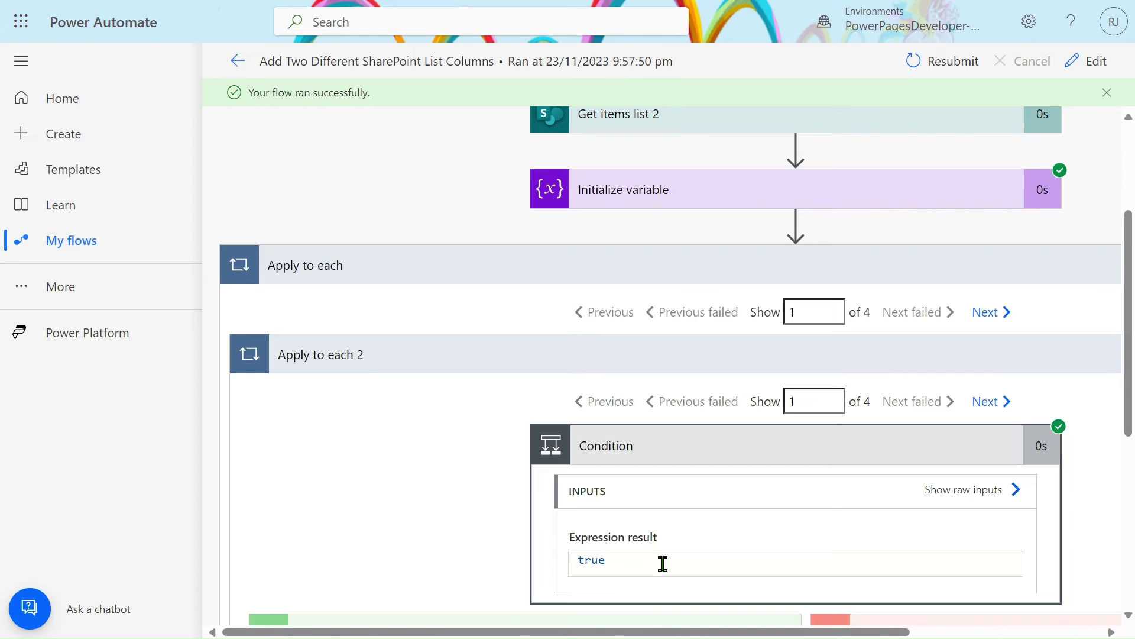
{"action": "scroll", "coordinate": [448, 526], "scroll_direction": "down", "scroll_amount": 4}
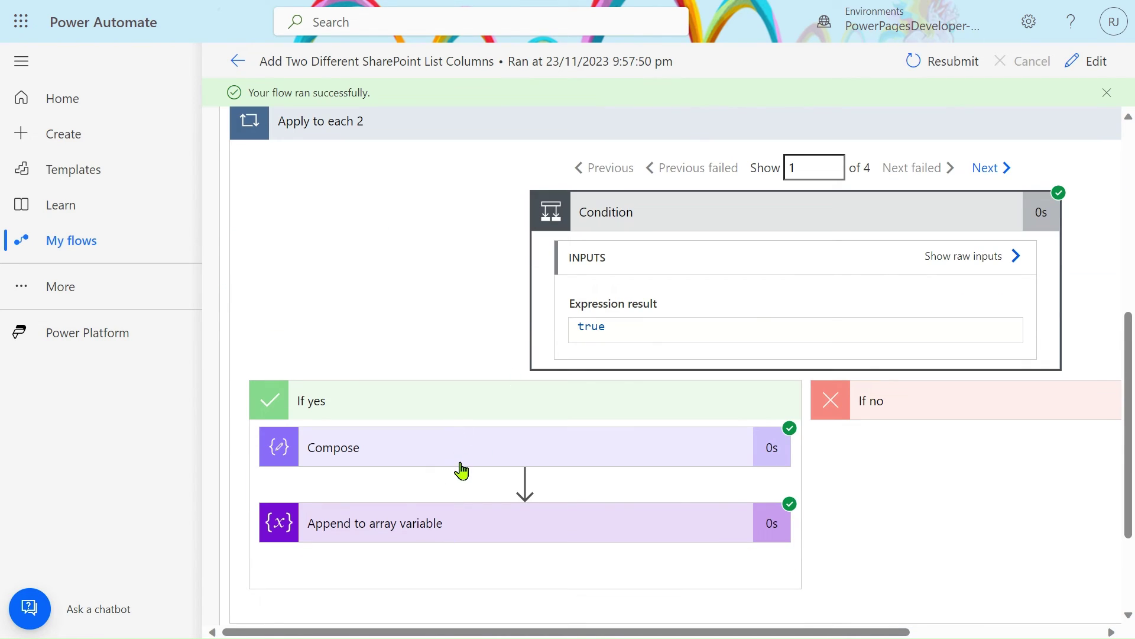
{"action": "scroll", "coordinate": [713, 317], "scroll_direction": "up", "scroll_amount": 2}
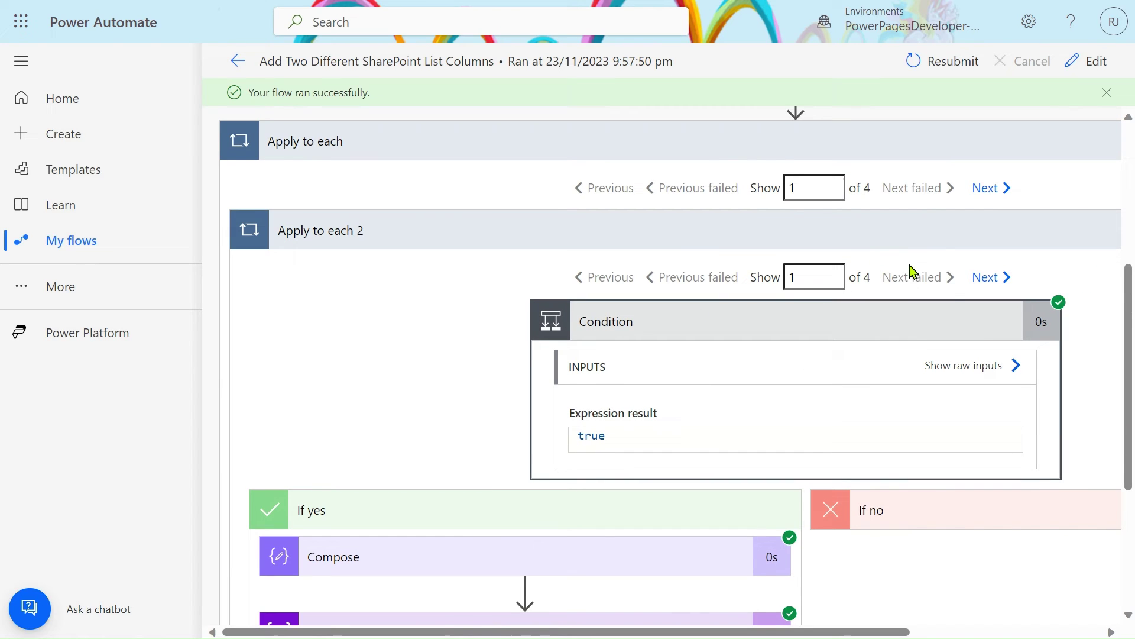
{"action": "left_click", "coordinate": [987, 279]}
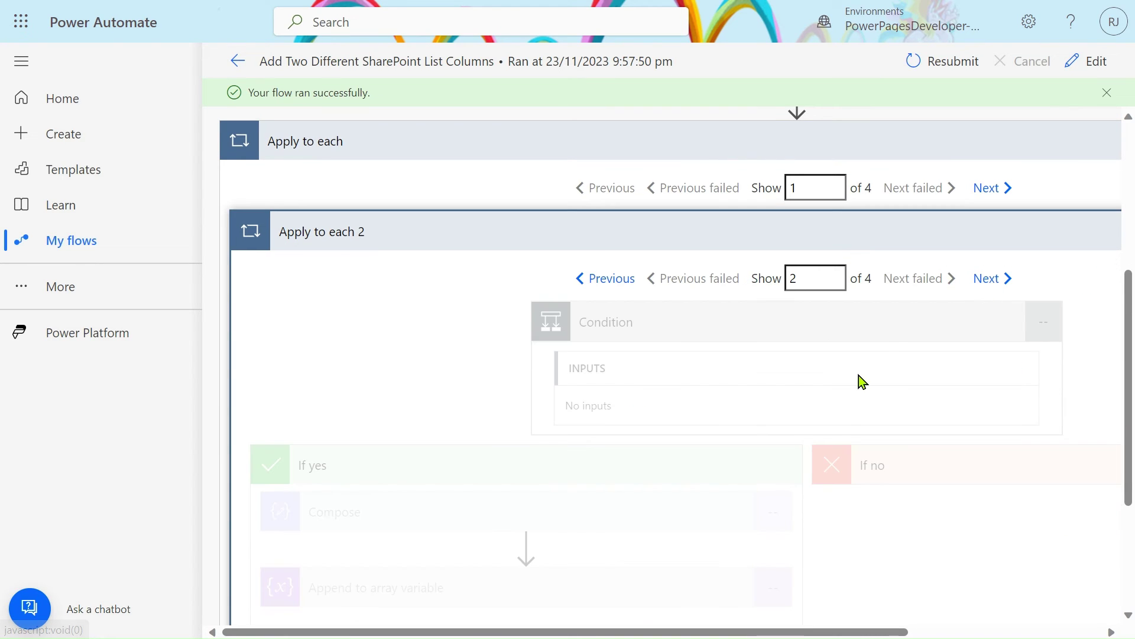
{"action": "scroll", "coordinate": [859, 375], "scroll_direction": "down", "scroll_amount": 1}
{"action": "scroll", "coordinate": [907, 492], "scroll_direction": "right", "scroll_amount": 4}
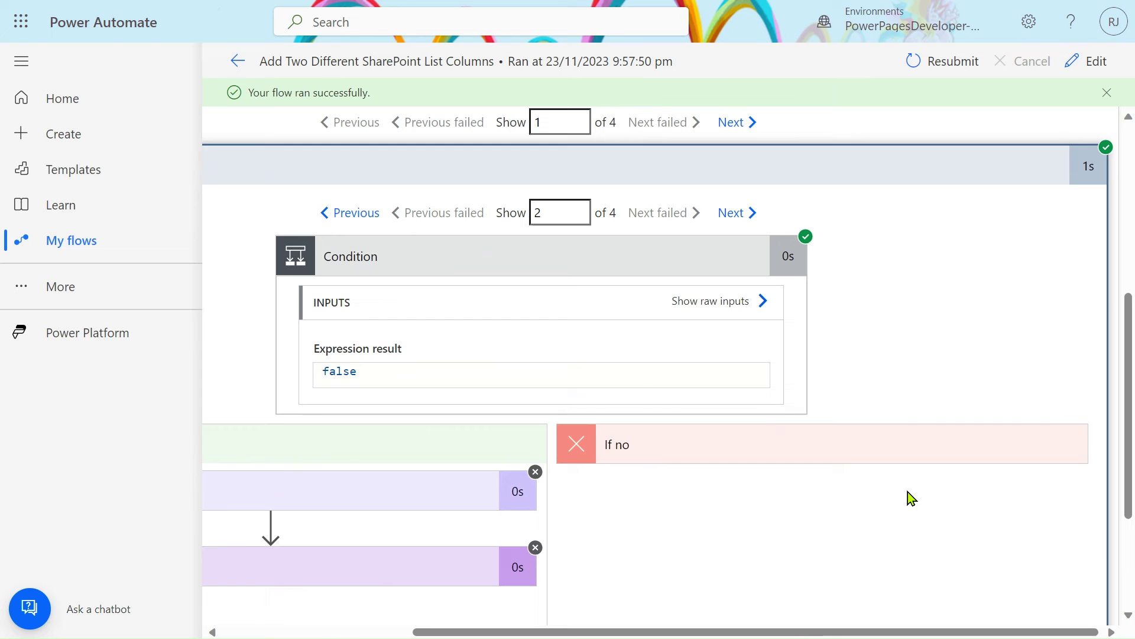
{"action": "scroll", "coordinate": [708, 466], "scroll_direction": "left", "scroll_amount": 4}
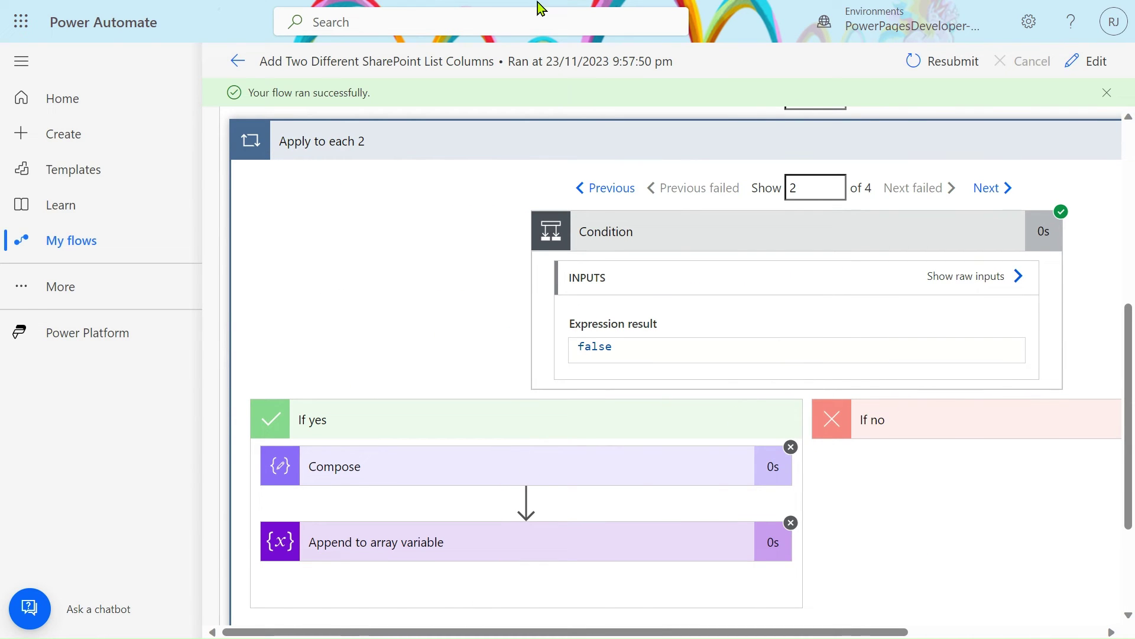
{"action": "mouse_move", "coordinate": [566, 7]}
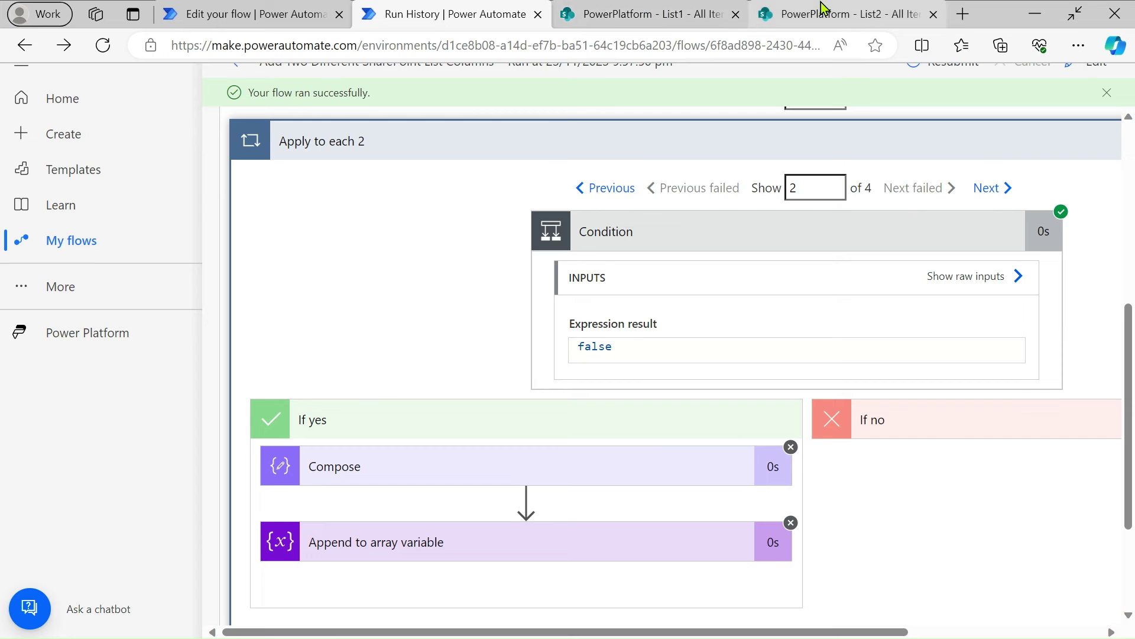
Step: Expand Compose in the editor, highlight its TitleList1, TitleList2 and UniqueID keys, then collapse it
{"action": "left_click", "coordinate": [201, 8]}
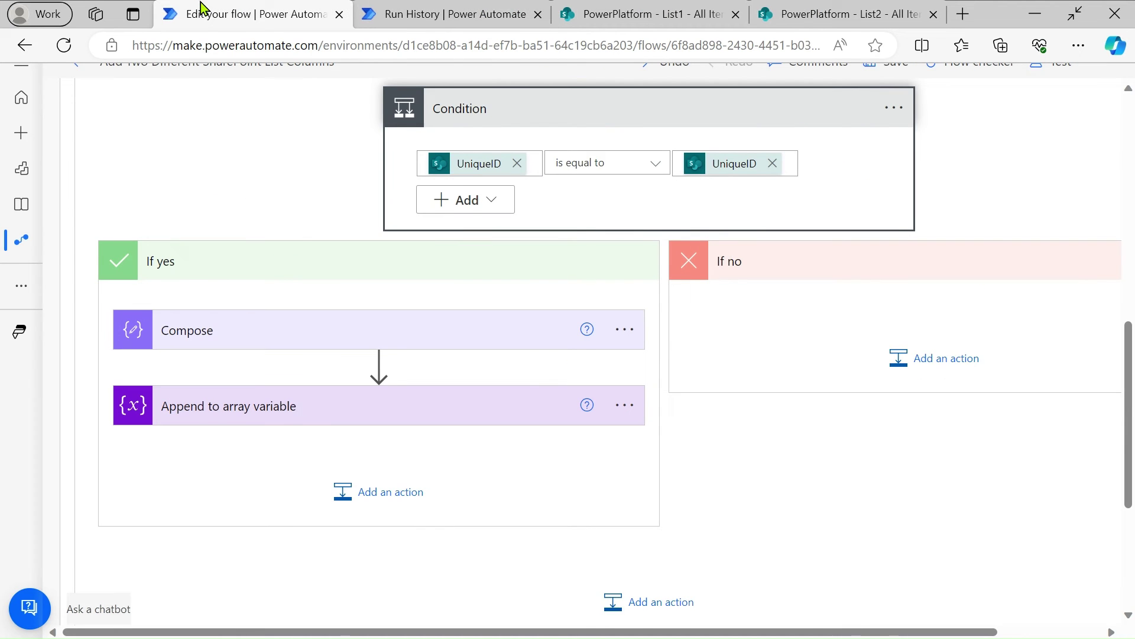
{"action": "left_click", "coordinate": [472, 312]}
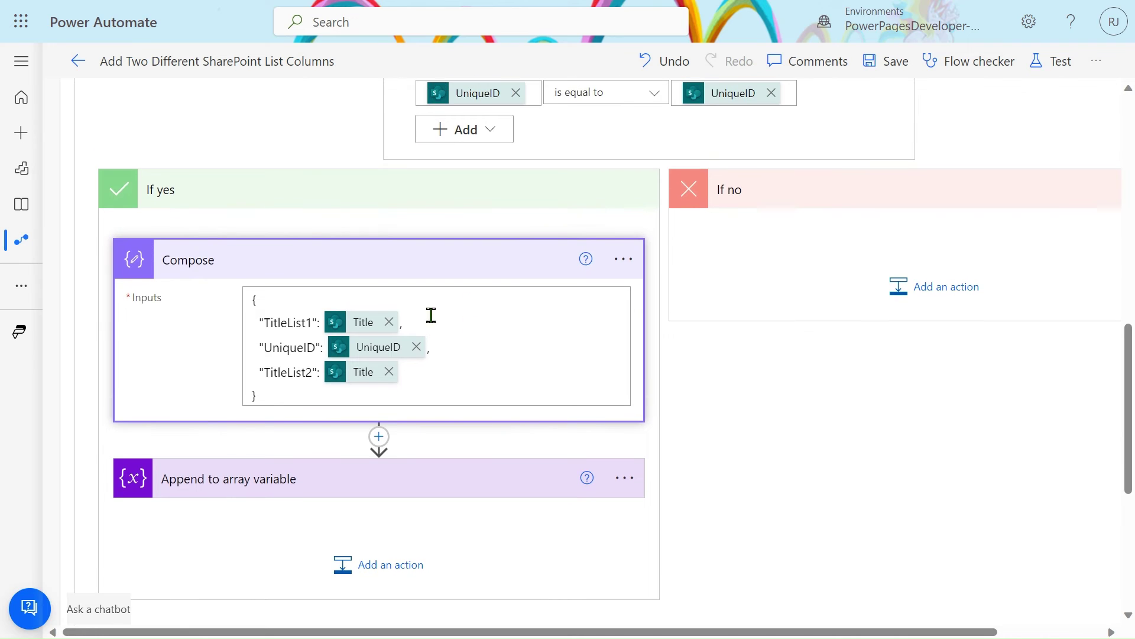
{"action": "left_click", "coordinate": [270, 298]}
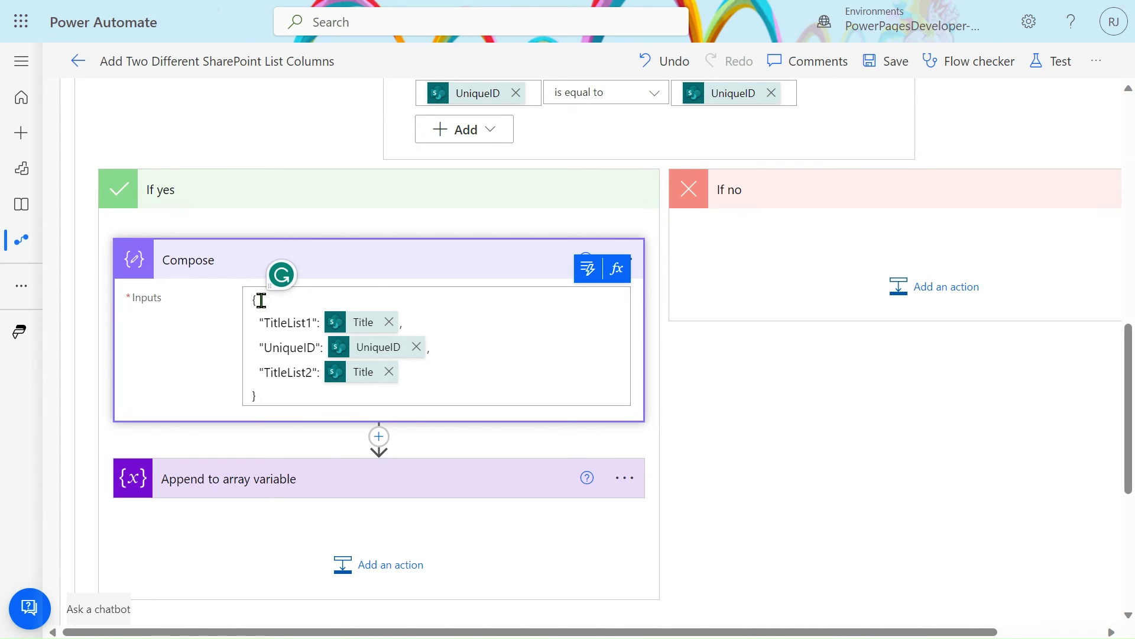
{"action": "double_click", "coordinate": [285, 323]}
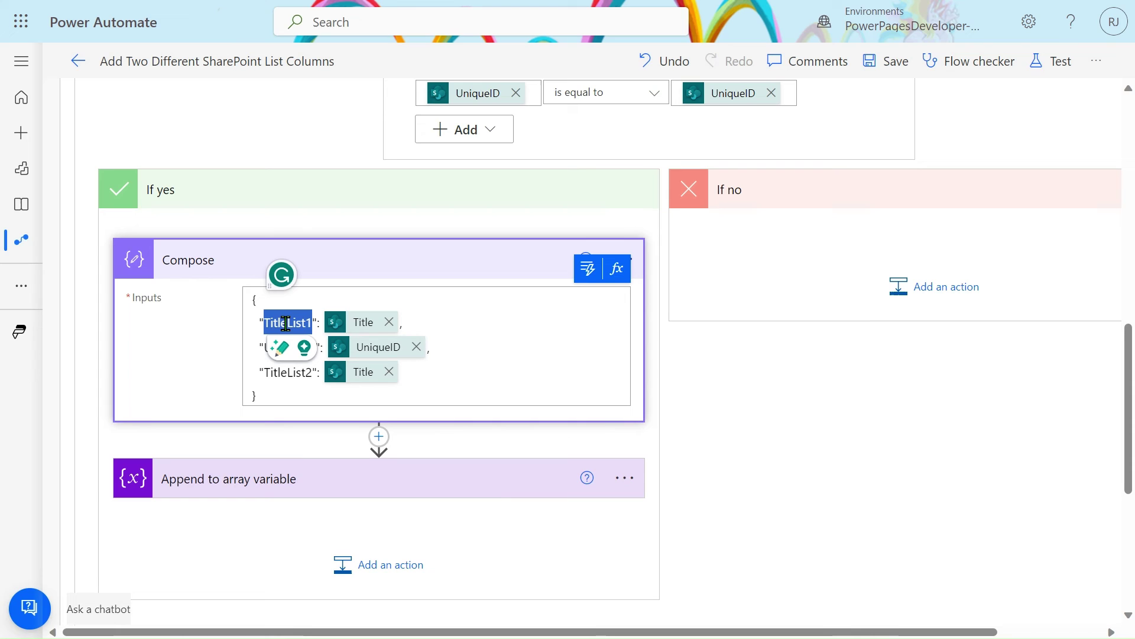
{"action": "double_click", "coordinate": [288, 373]}
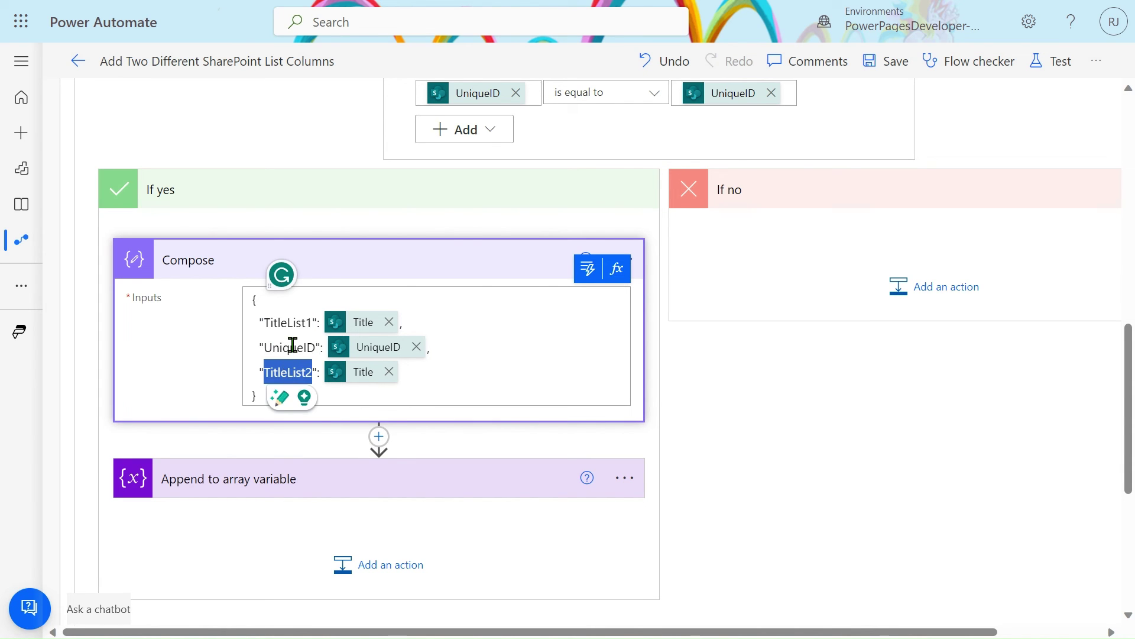
{"action": "double_click", "coordinate": [290, 347]}
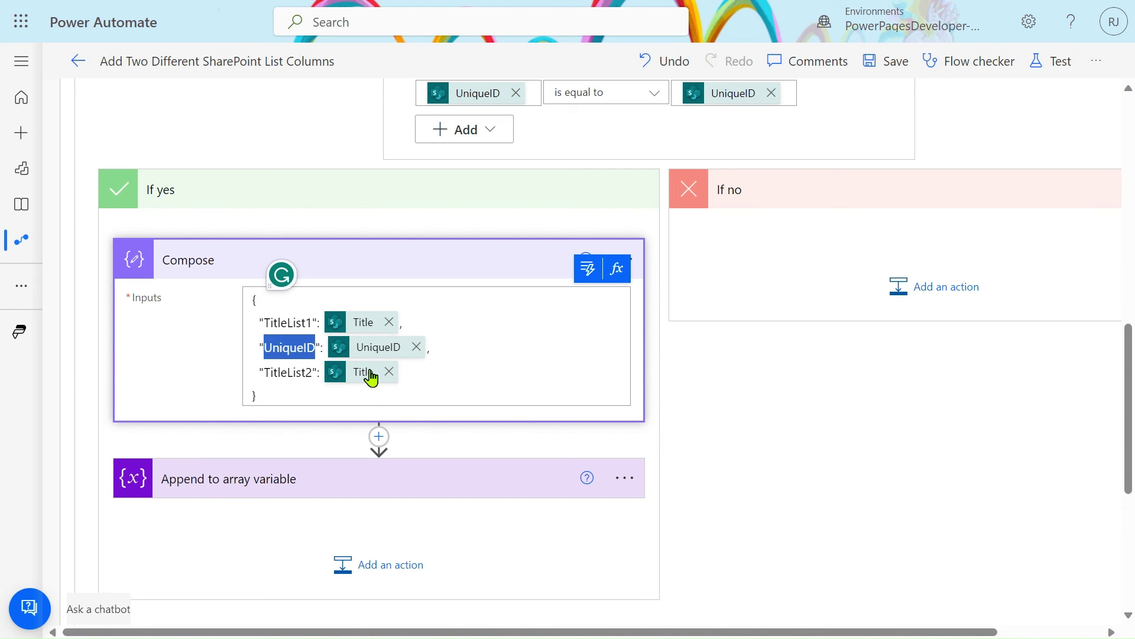
{"action": "scroll", "coordinate": [371, 376], "scroll_direction": "down", "scroll_amount": 1}
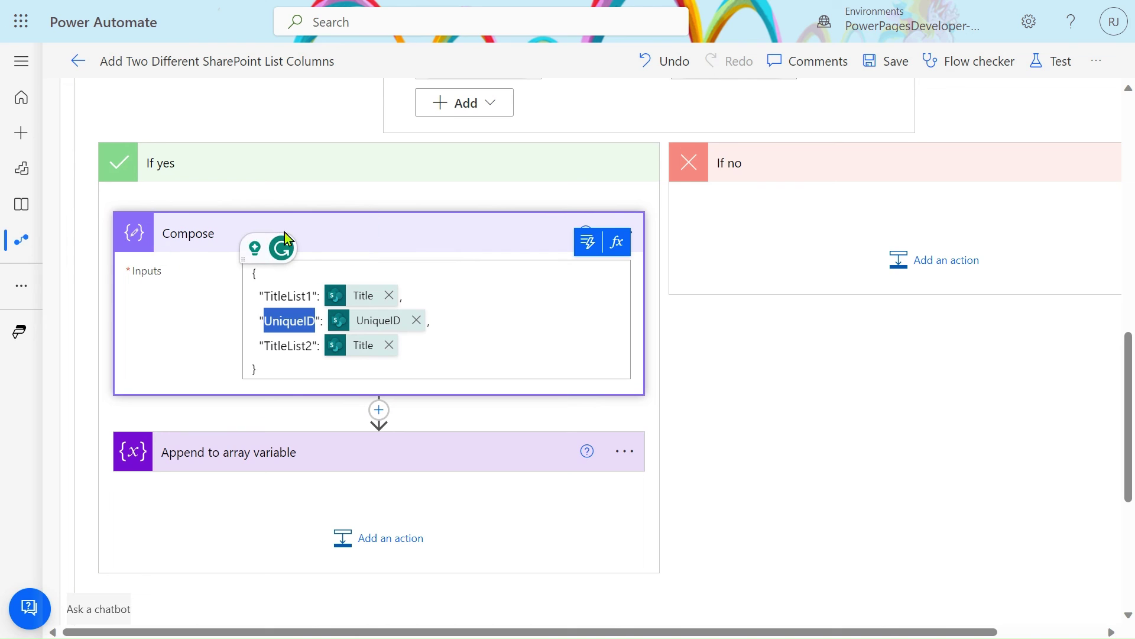
{"action": "left_click", "coordinate": [180, 233]}
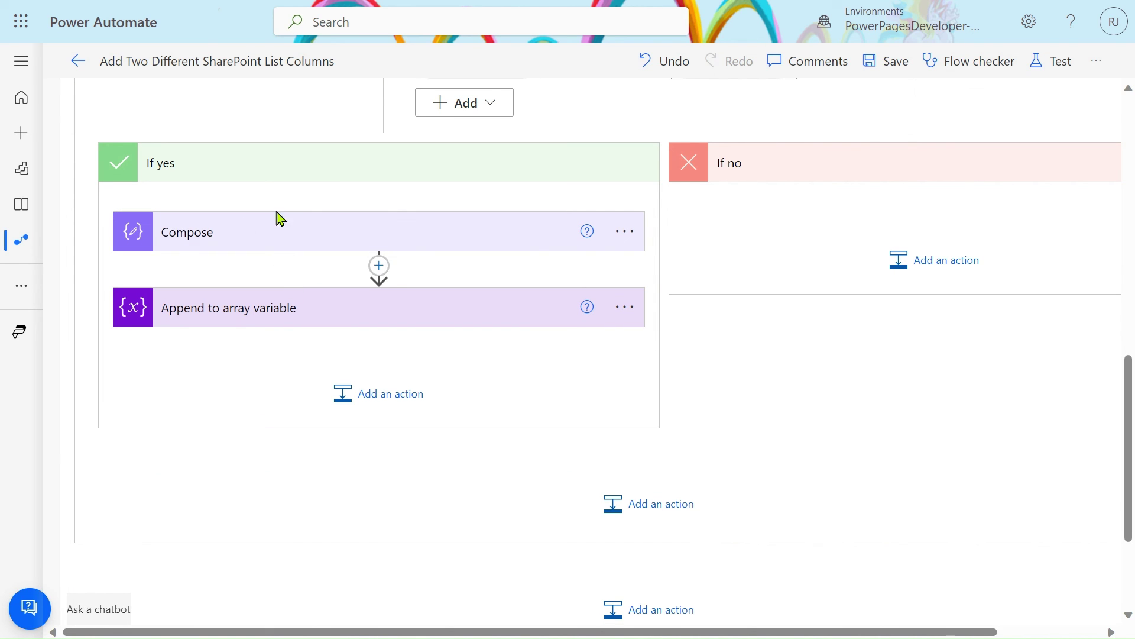
Step: Expand Append to array variable (Data, Compose Outputs), then Compose 3 showing its Data input
{"action": "scroll", "coordinate": [411, 263], "scroll_direction": "down", "scroll_amount": 1}
{"action": "scroll", "coordinate": [411, 263], "scroll_direction": "down", "scroll_amount": 1}
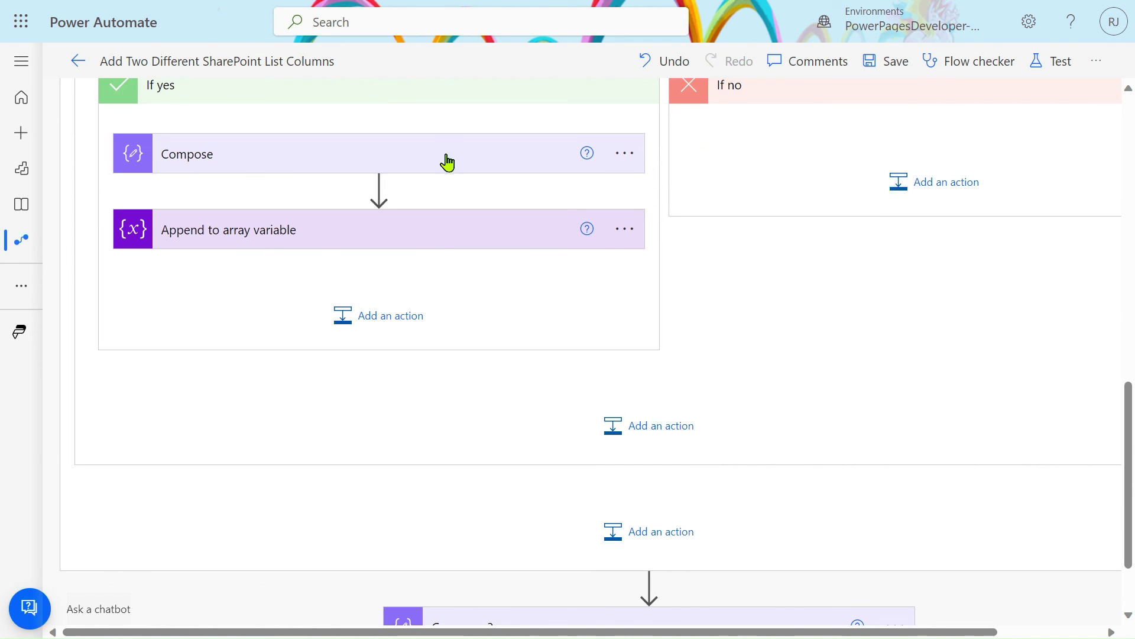
{"action": "left_click", "coordinate": [435, 249]}
{"action": "scroll", "coordinate": [402, 251], "scroll_direction": "down", "scroll_amount": 1}
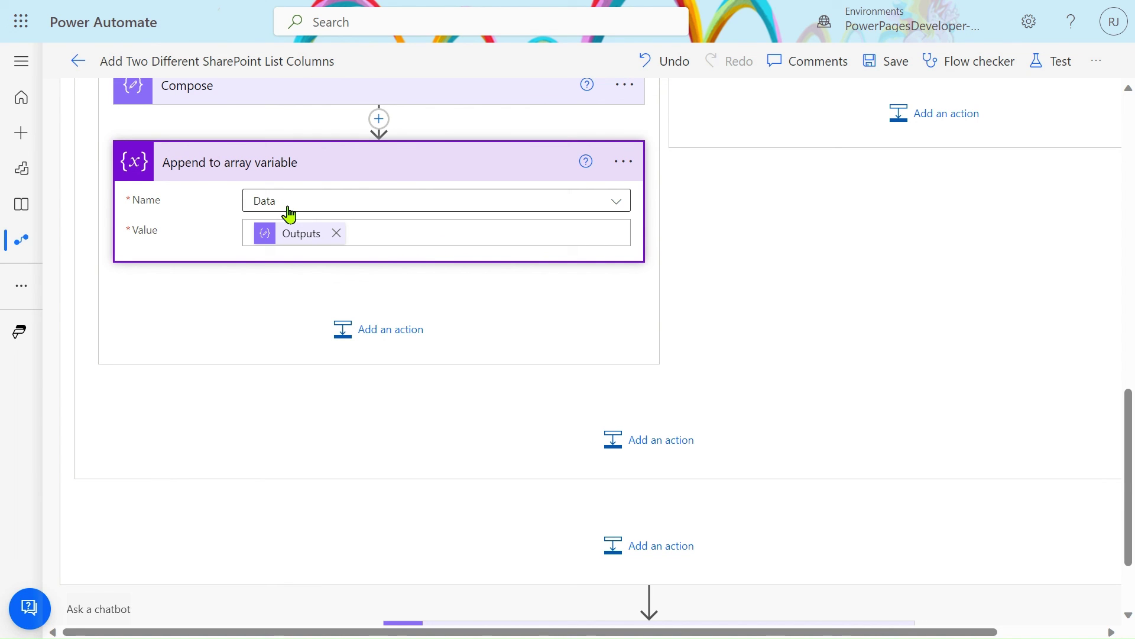
{"action": "scroll", "coordinate": [288, 213], "scroll_direction": "down", "scroll_amount": 2}
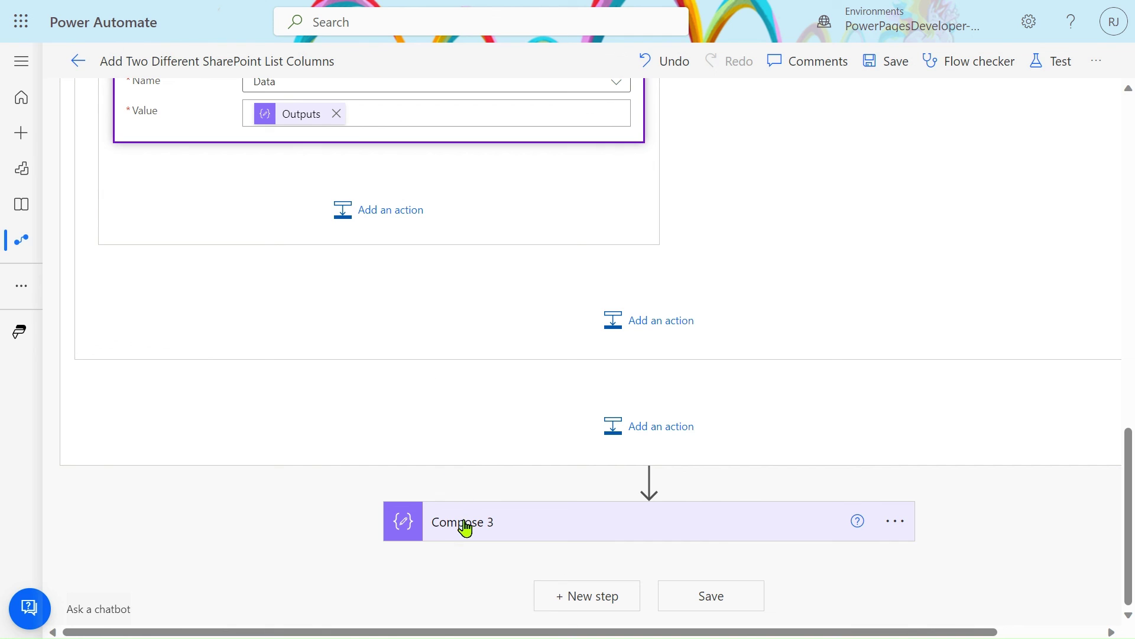
{"action": "scroll", "coordinate": [536, 331], "scroll_direction": "up", "scroll_amount": 2}
{"action": "scroll", "coordinate": [533, 355], "scroll_direction": "down", "scroll_amount": 2}
{"action": "left_click", "coordinate": [565, 522]}
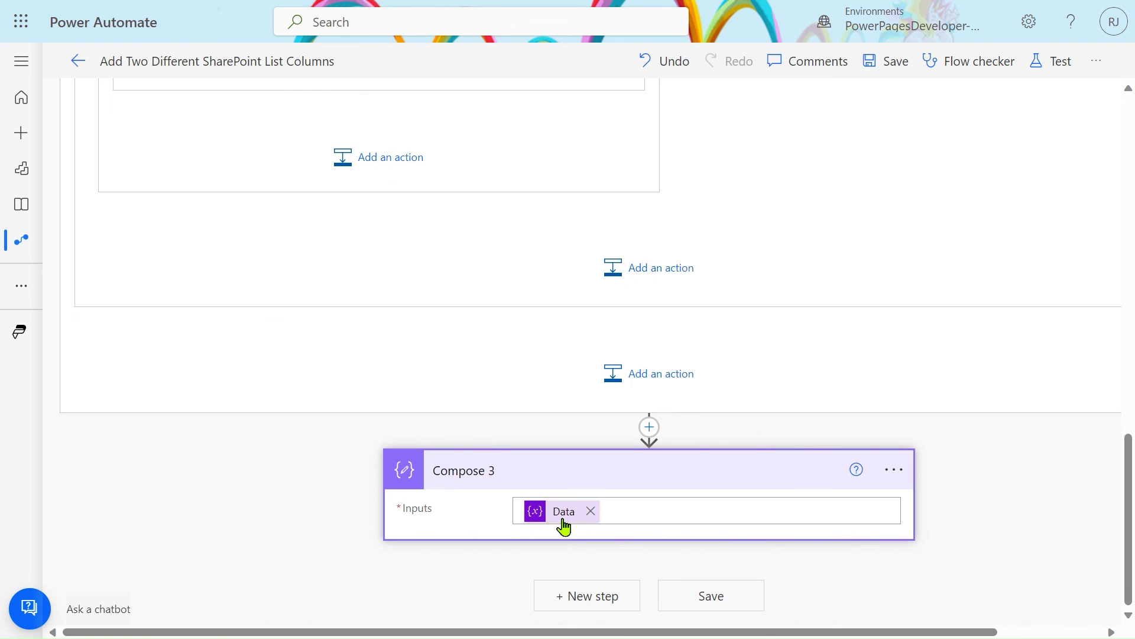